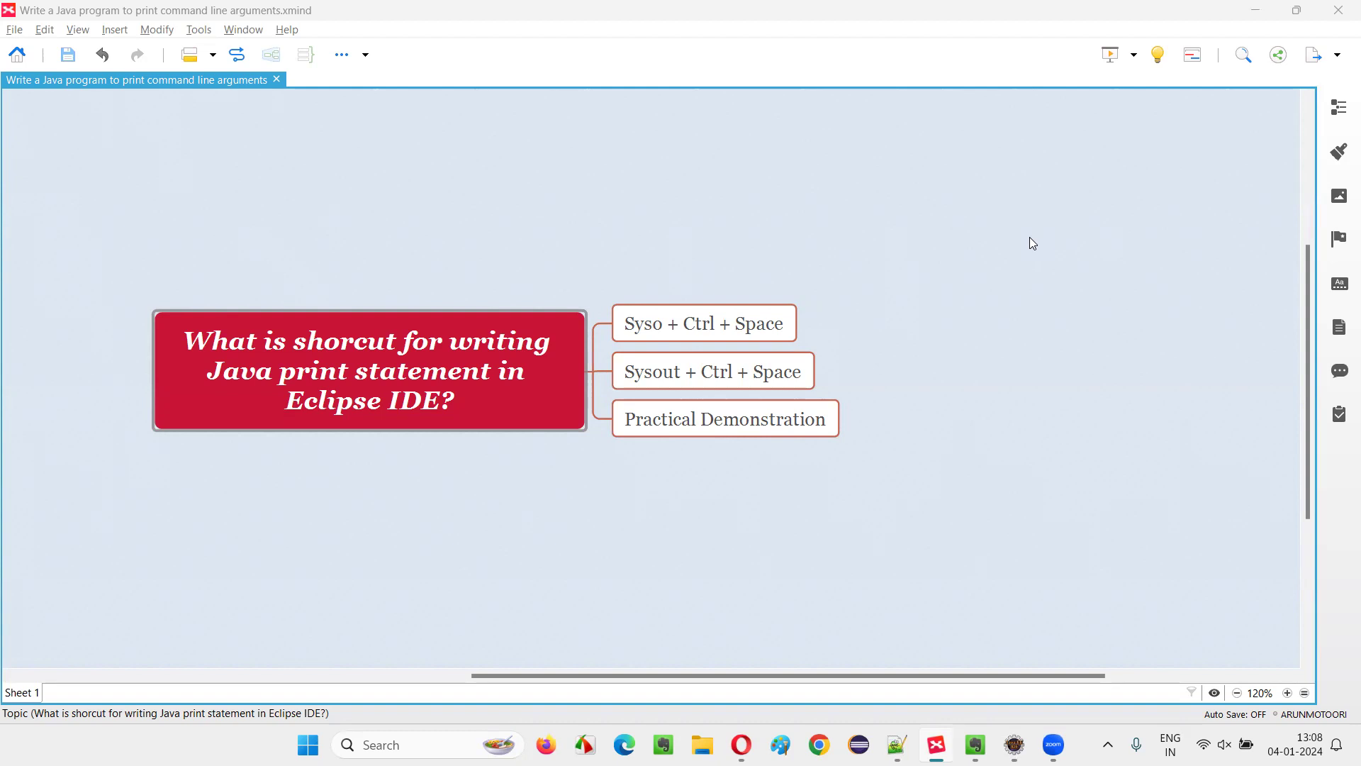
Review the central question, Practical Demonstration, Syso and Sysout topics, then switch to Eclipse
left_click(441, 383)
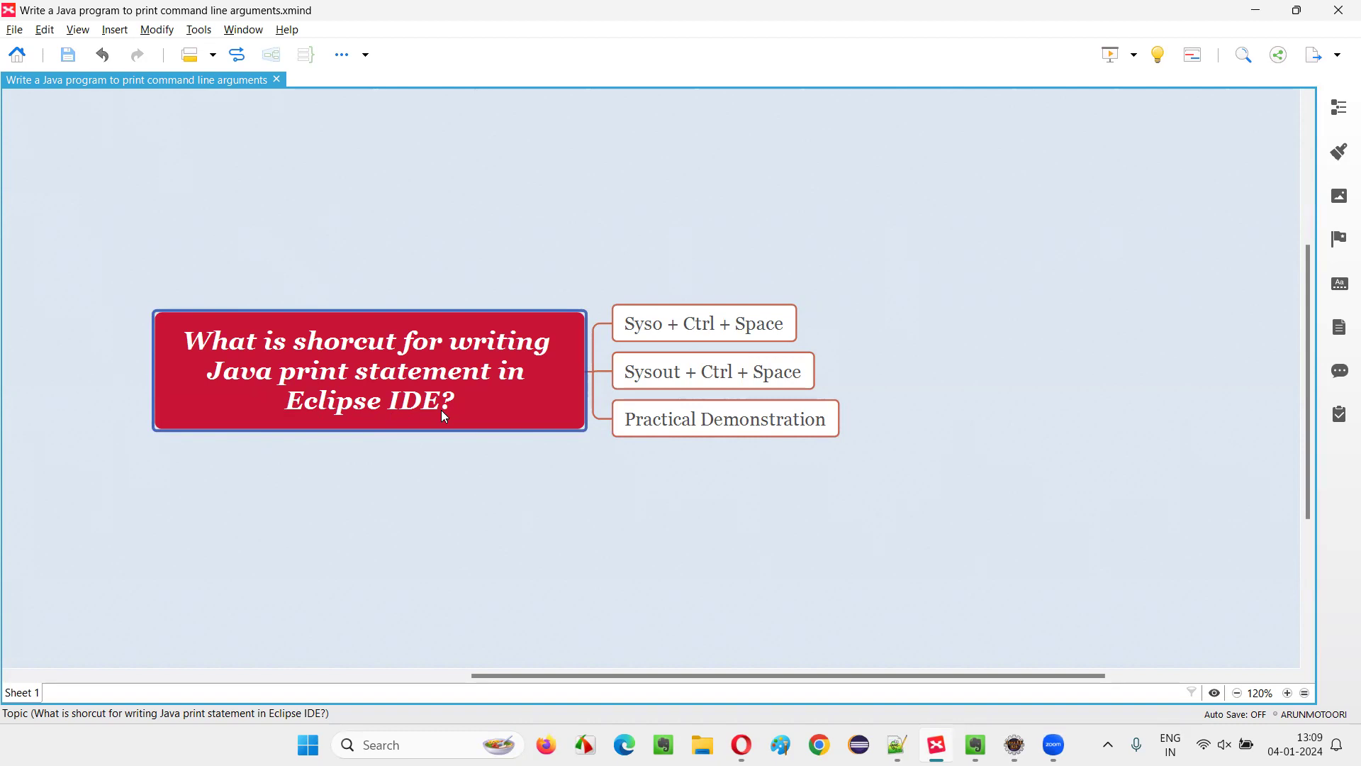
left_click(677, 423)
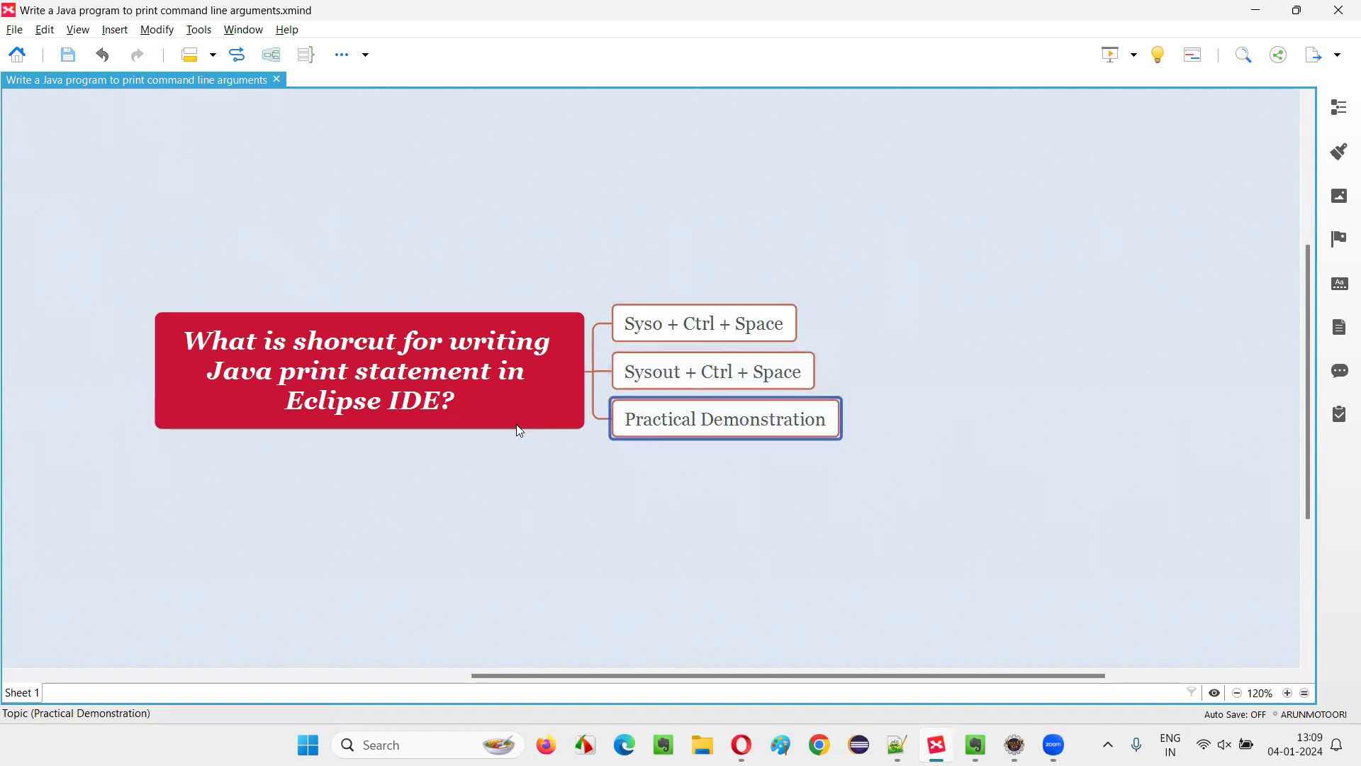
left_click(501, 407)
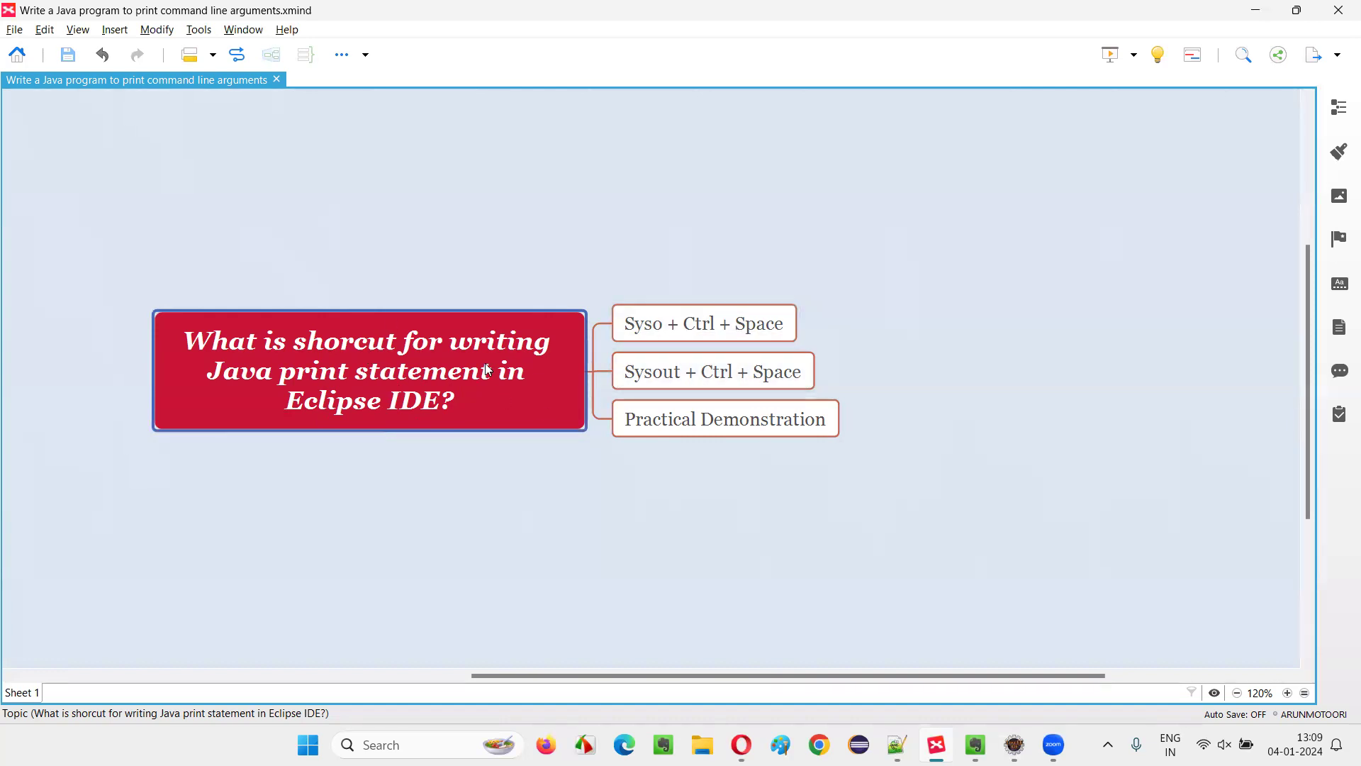
left_click(691, 325)
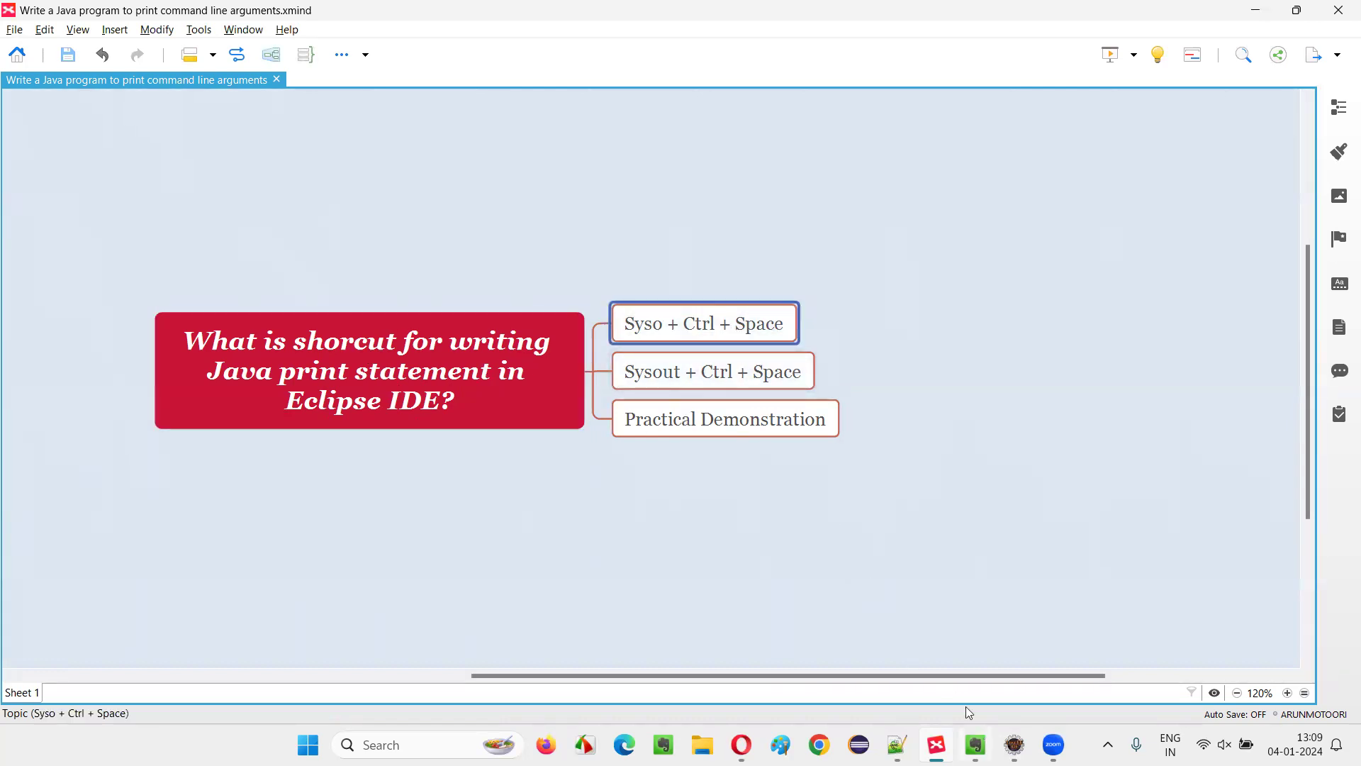
left_click(723, 372)
left_click(742, 328)
left_click(746, 371)
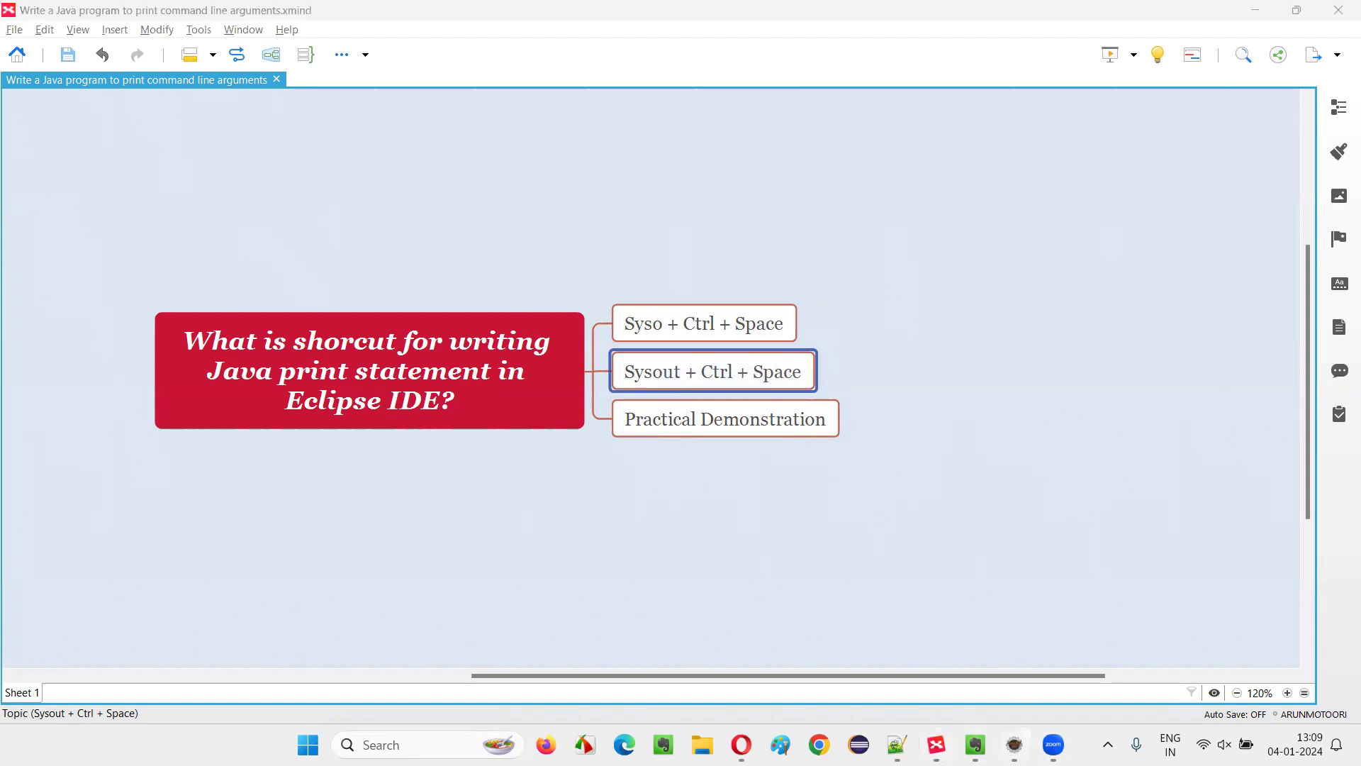
left_click(1013, 745)
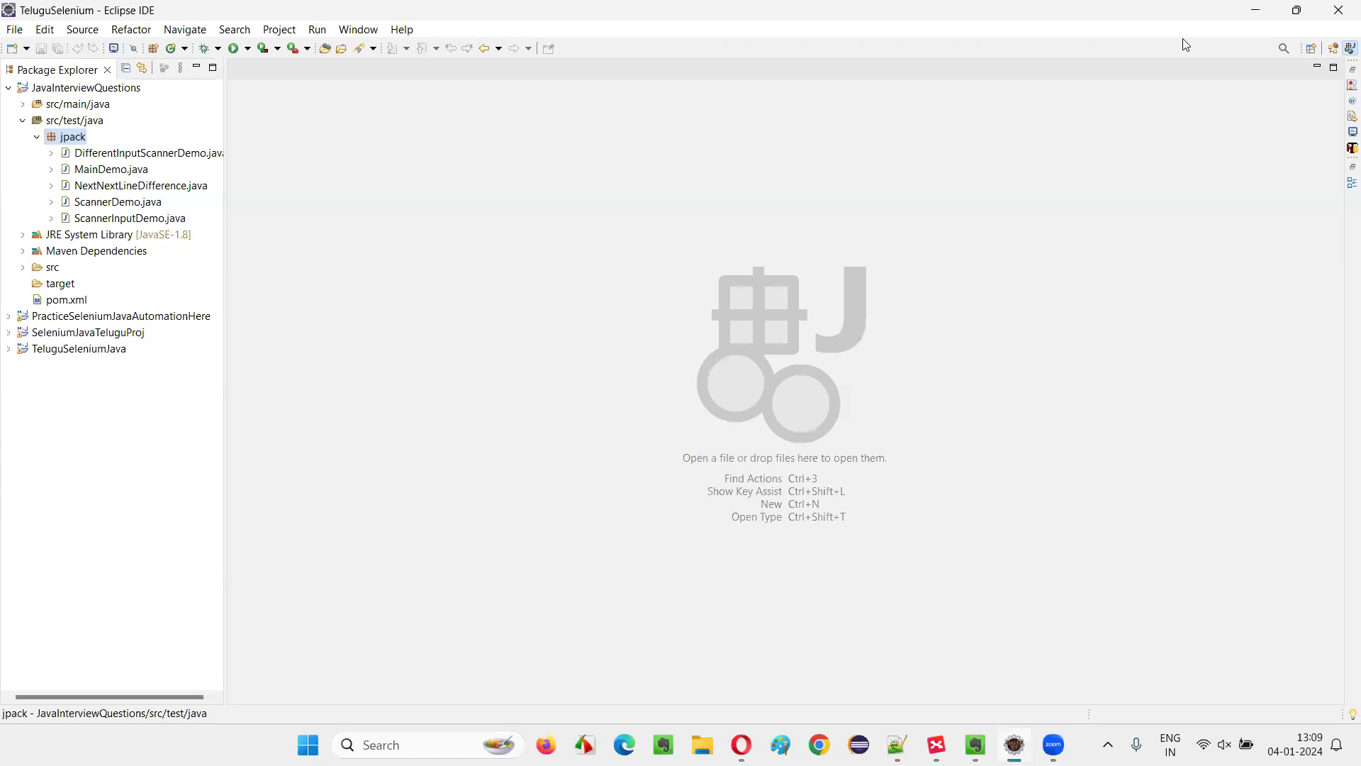
Create class PrintShortcutDemo in jpack with a public static void main(String[] args) stub
right_click(73, 142)
mouse_move(111, 45)
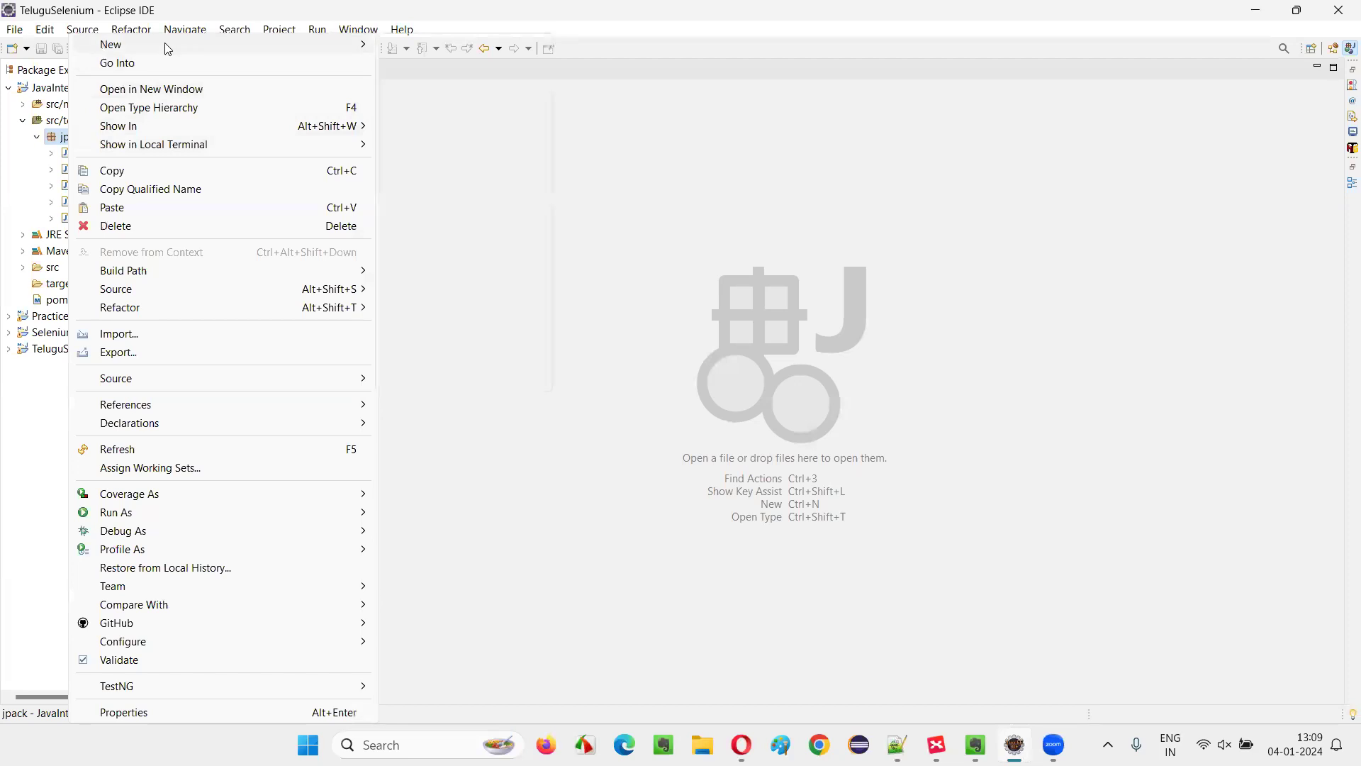
left_click(434, 133)
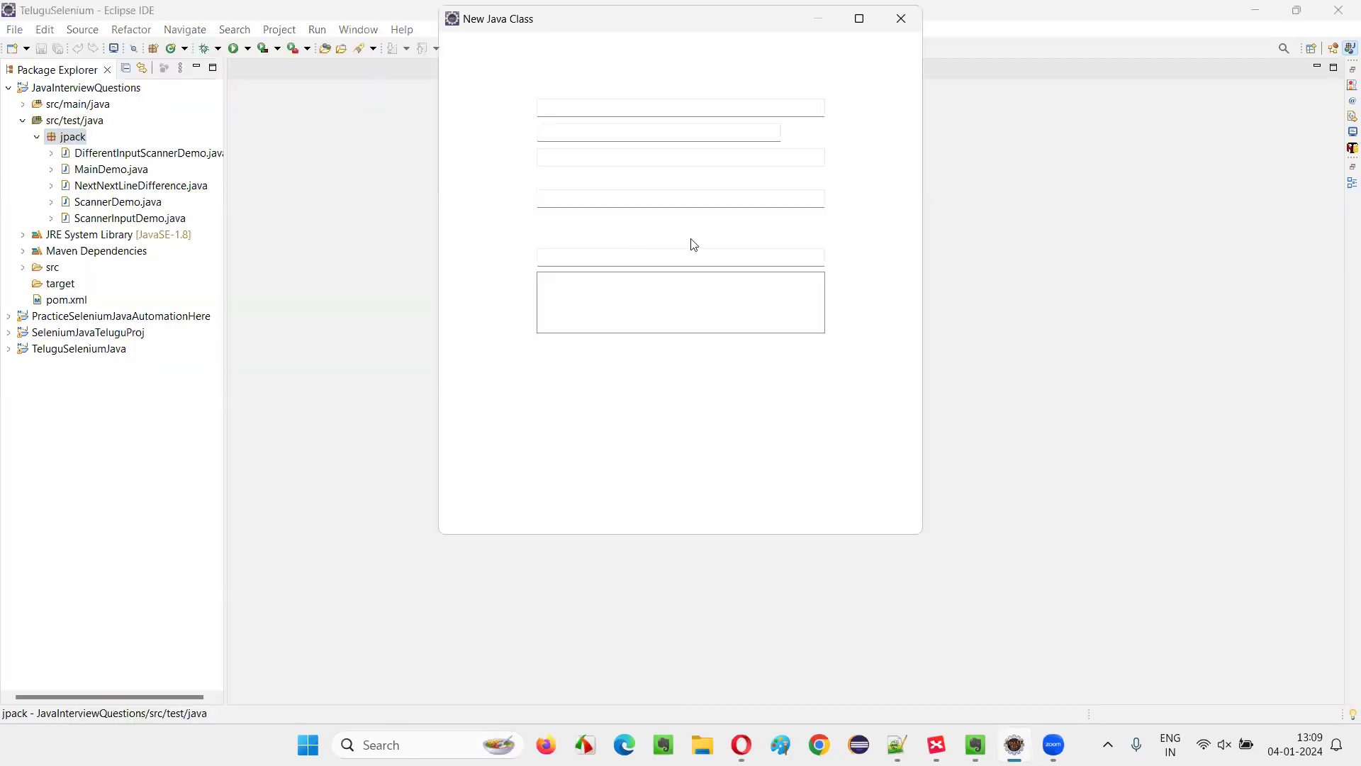
type("Pr")
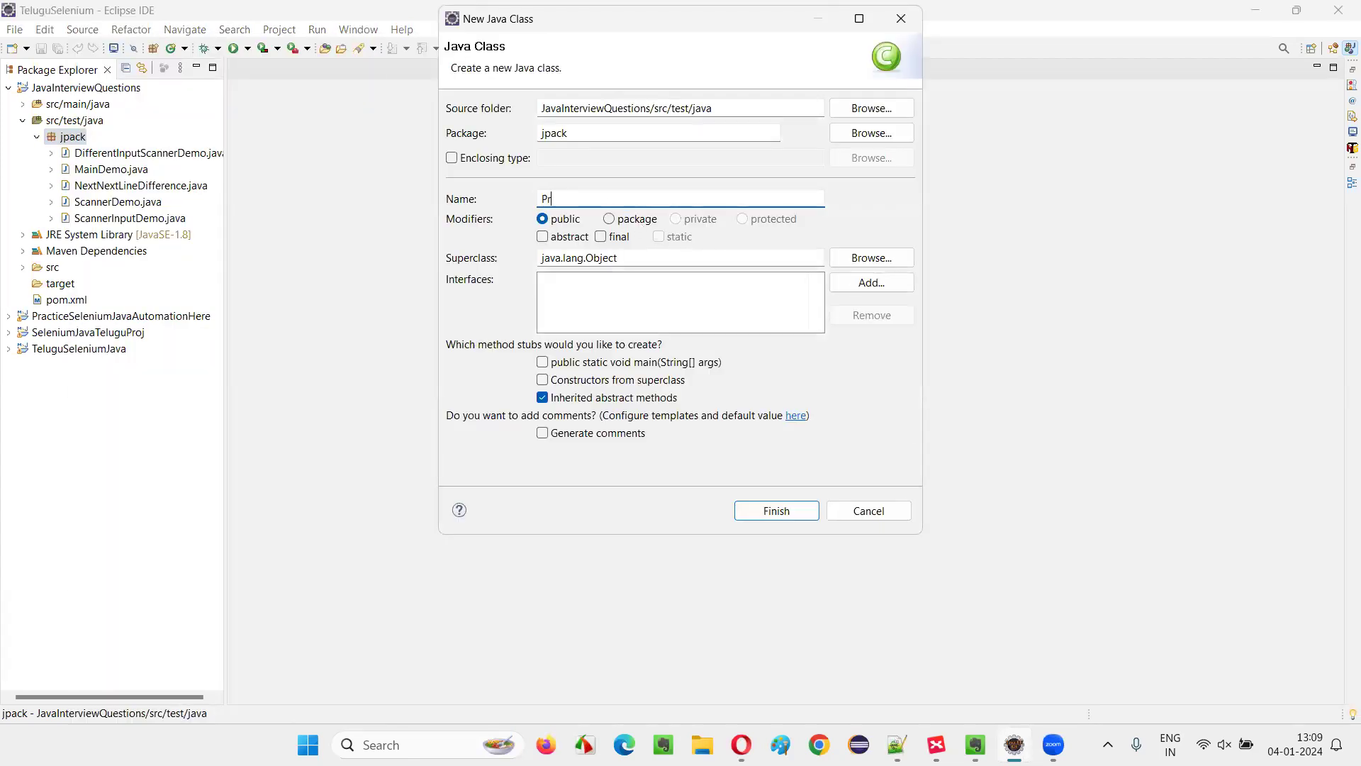
type("intShortcu")
type("tDemo")
left_click(590, 363)
left_click(806, 504)
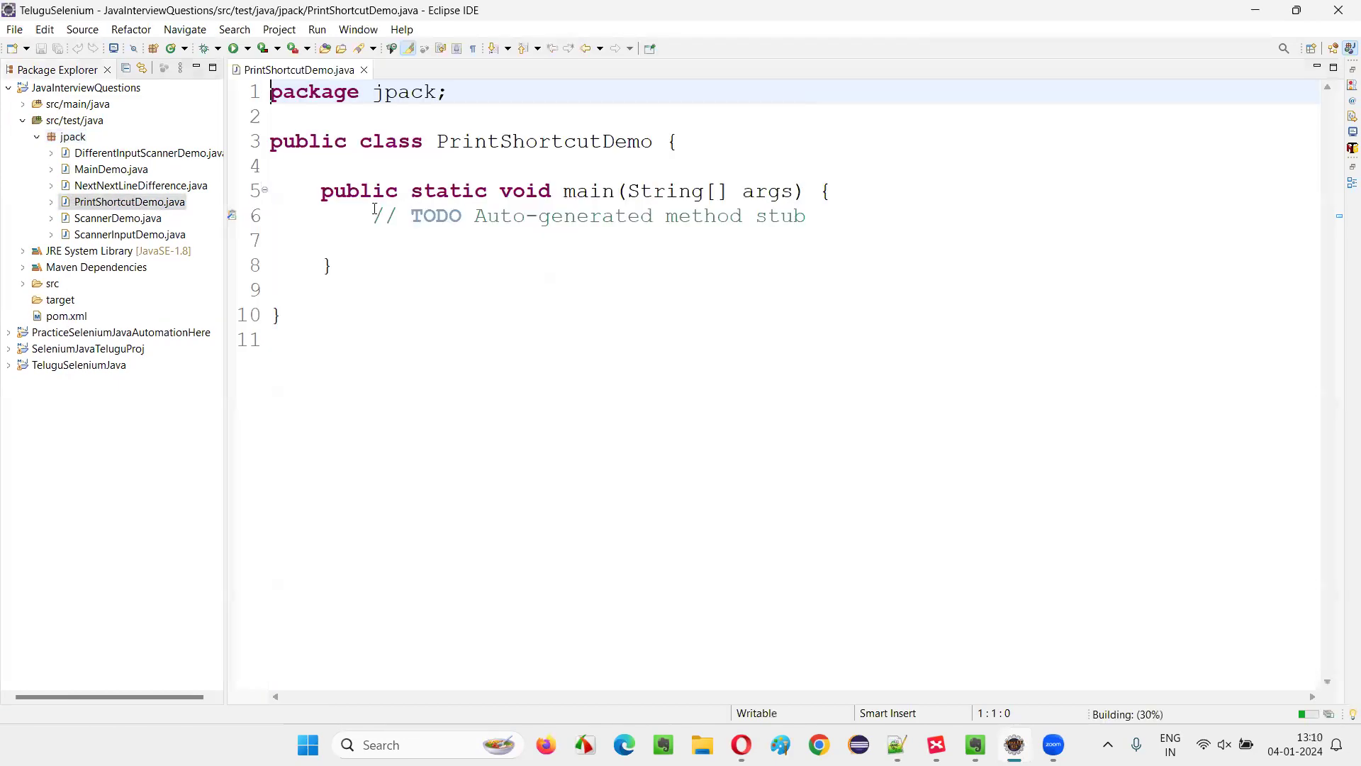
Replace the auto-generated TODO comment in main with an empty line
left_click_drag(372, 216, 808, 216)
key("BackSpace")
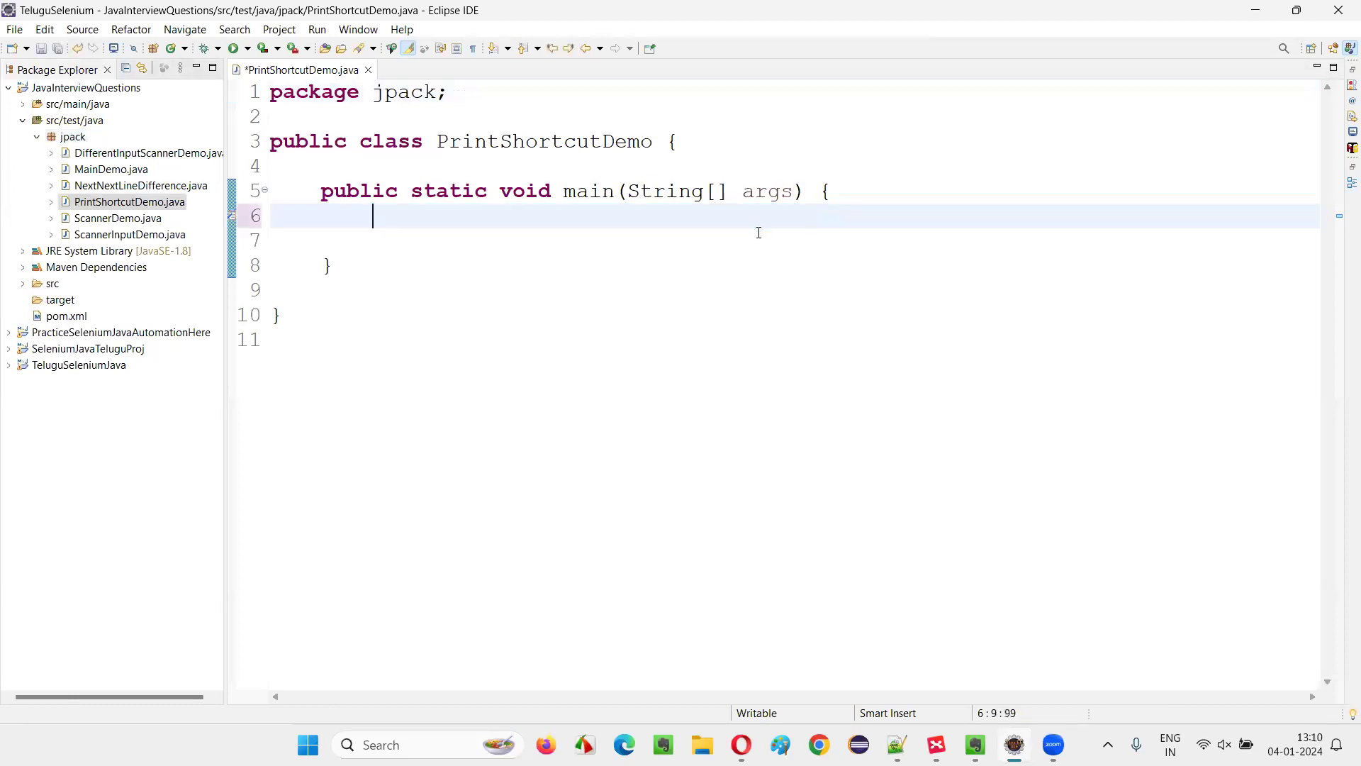
key("Return")
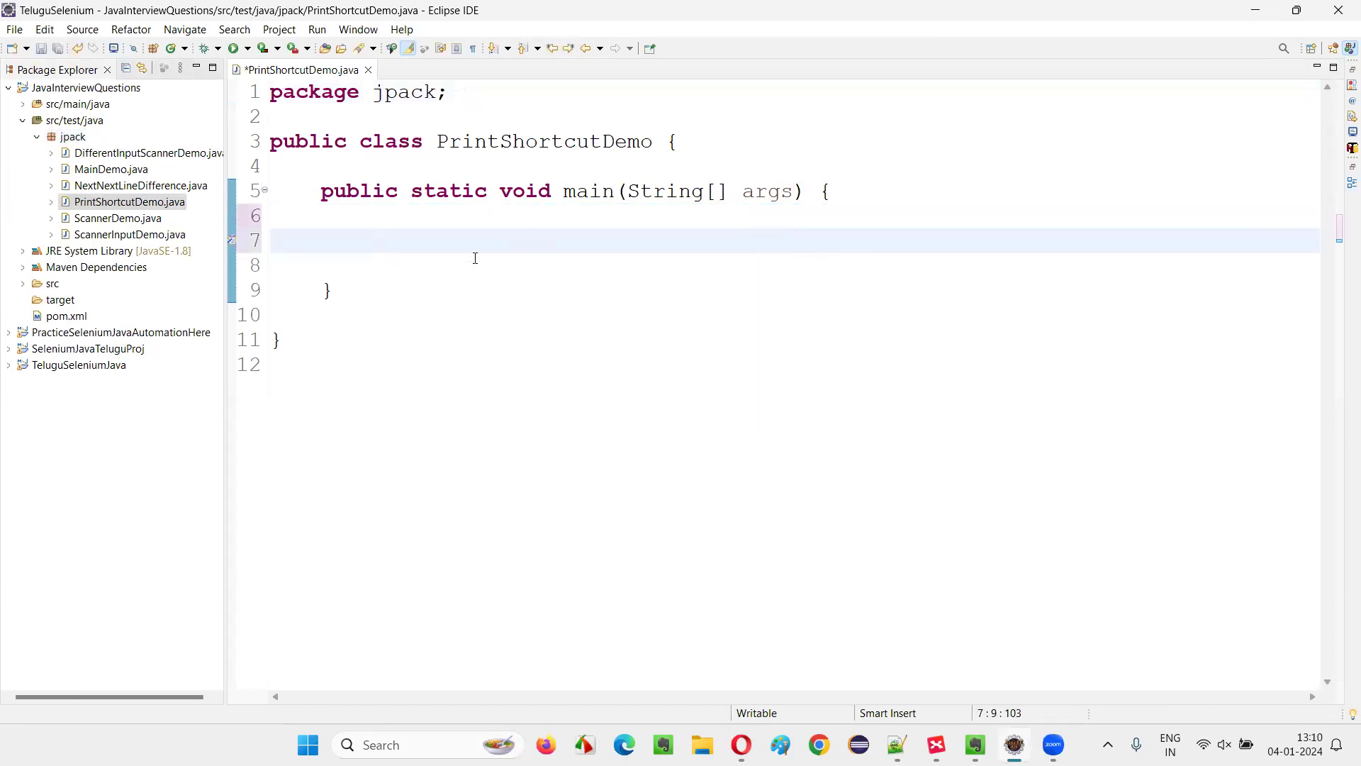
type("Sy")
type("so")
Type System.out.println(); on line 7 using the out and println suggestions, then select it
key("BackSpace")
key("BackSpace")
key("BackSpace")
type("ystem.")
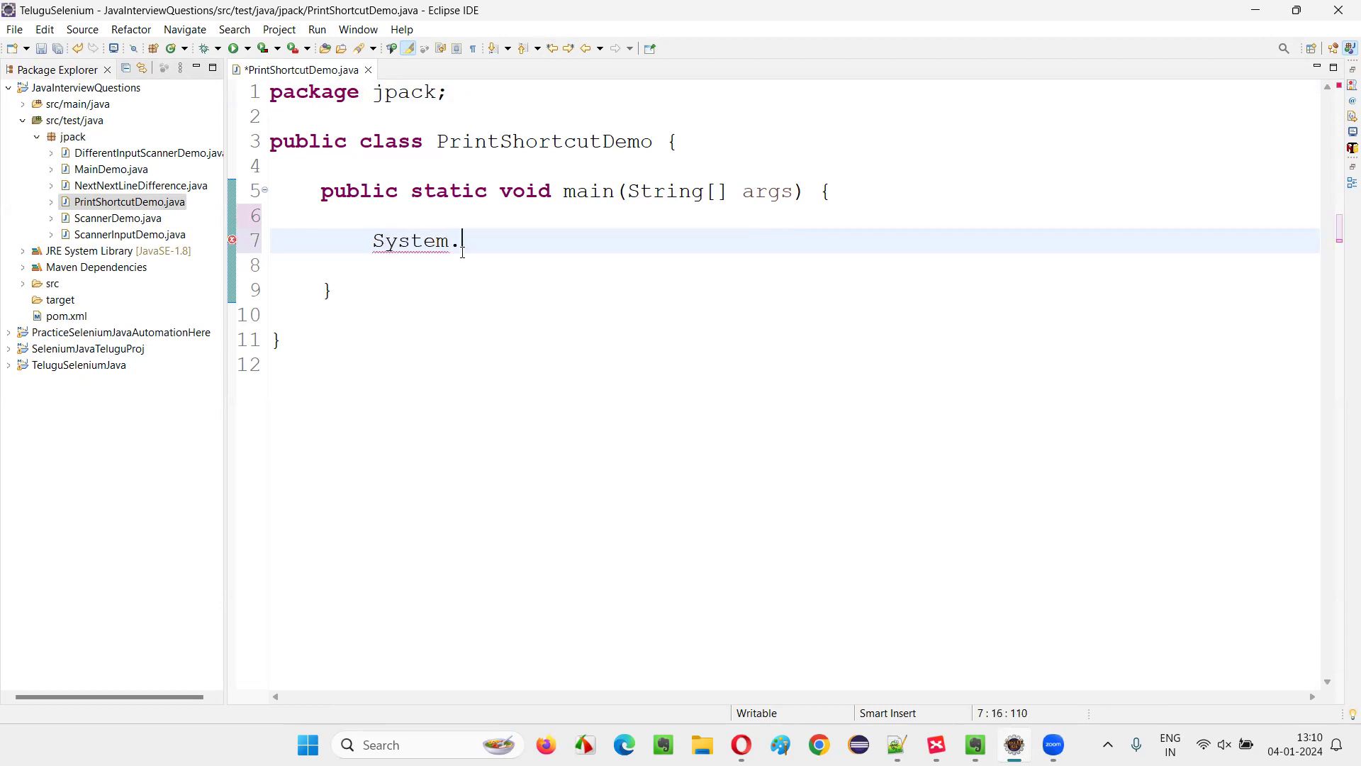
type("out")
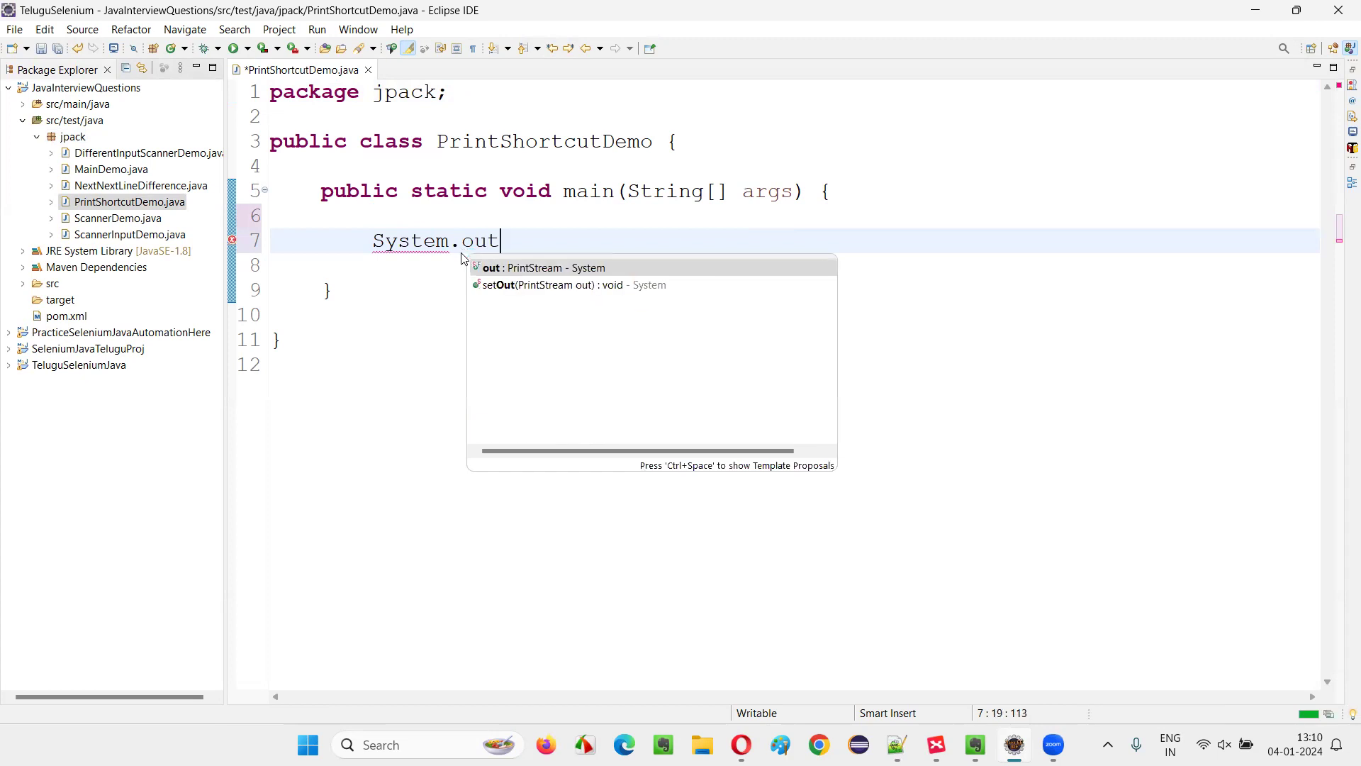
key("Escape")
type(".prin")
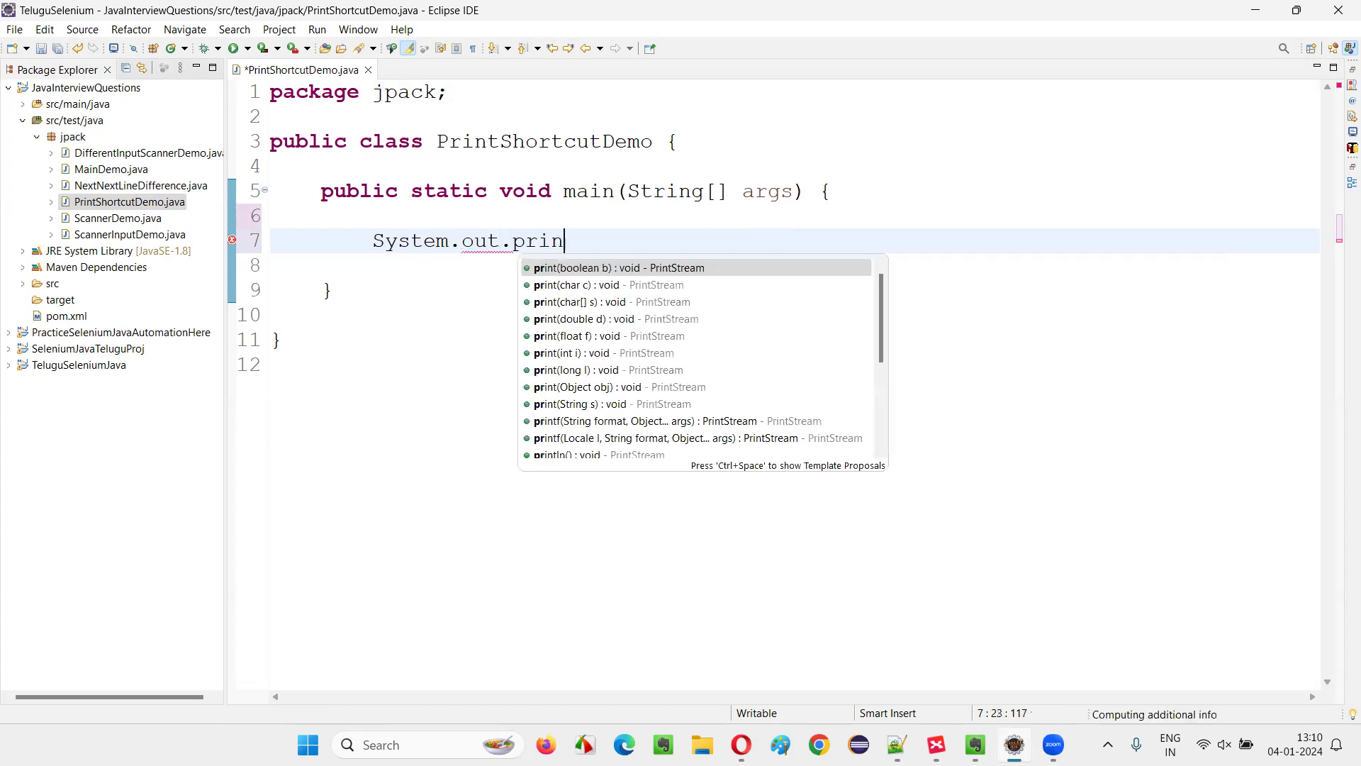
type("tln")
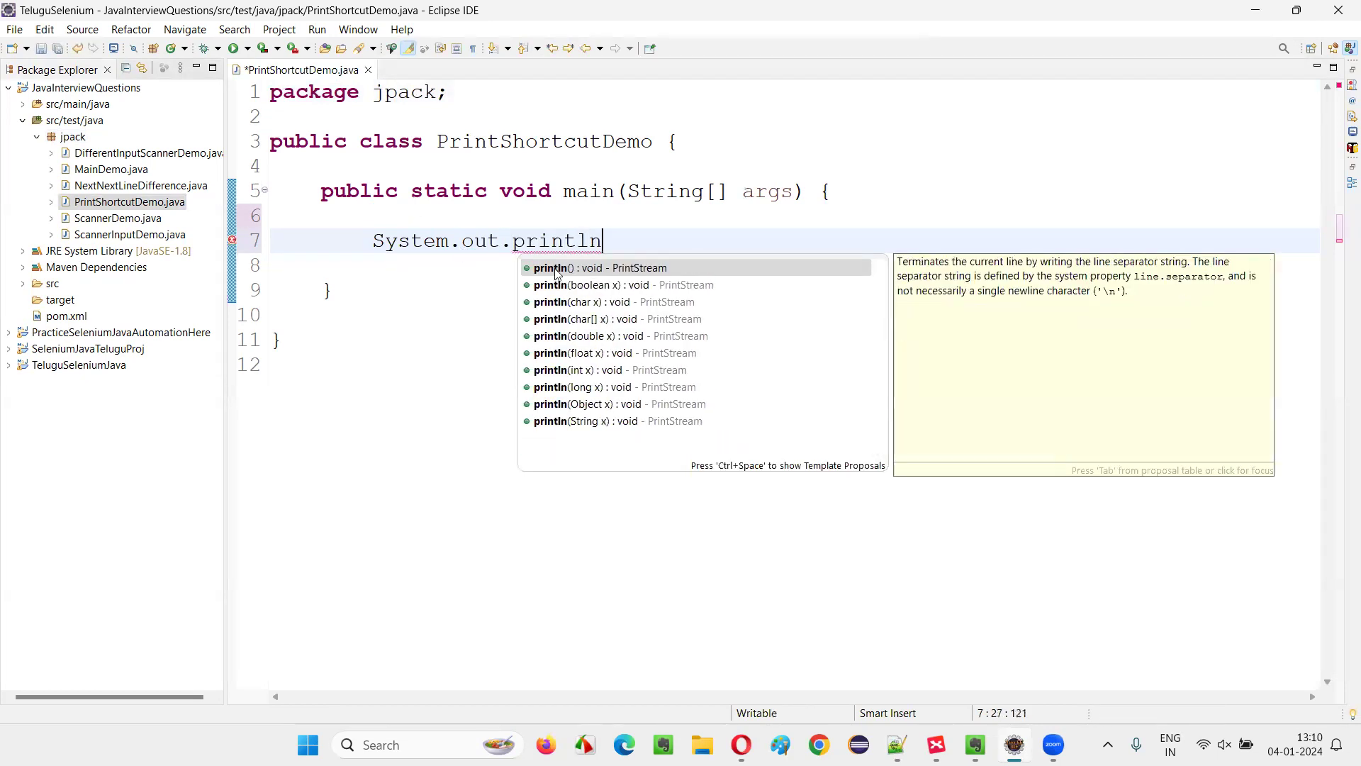
key("Escape")
type("();")
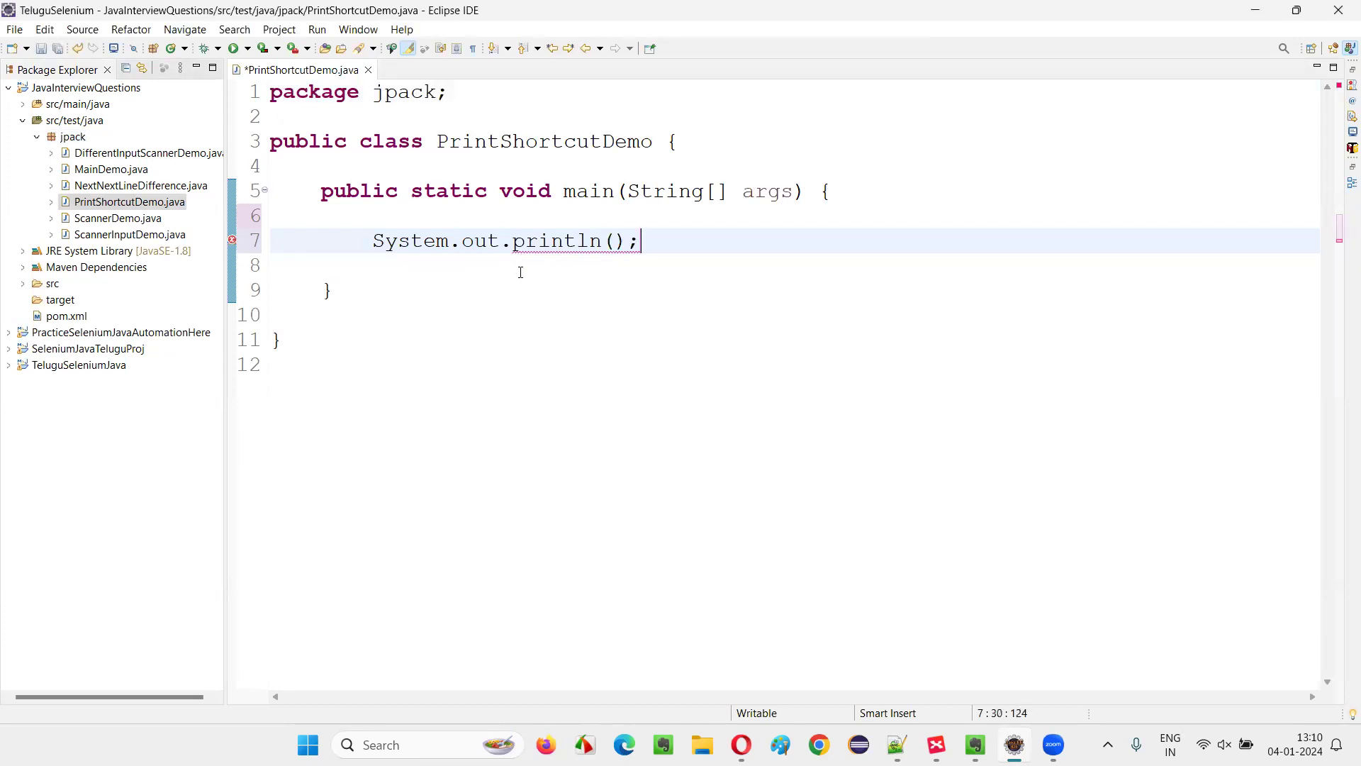
left_click_drag(372, 245, 645, 225)
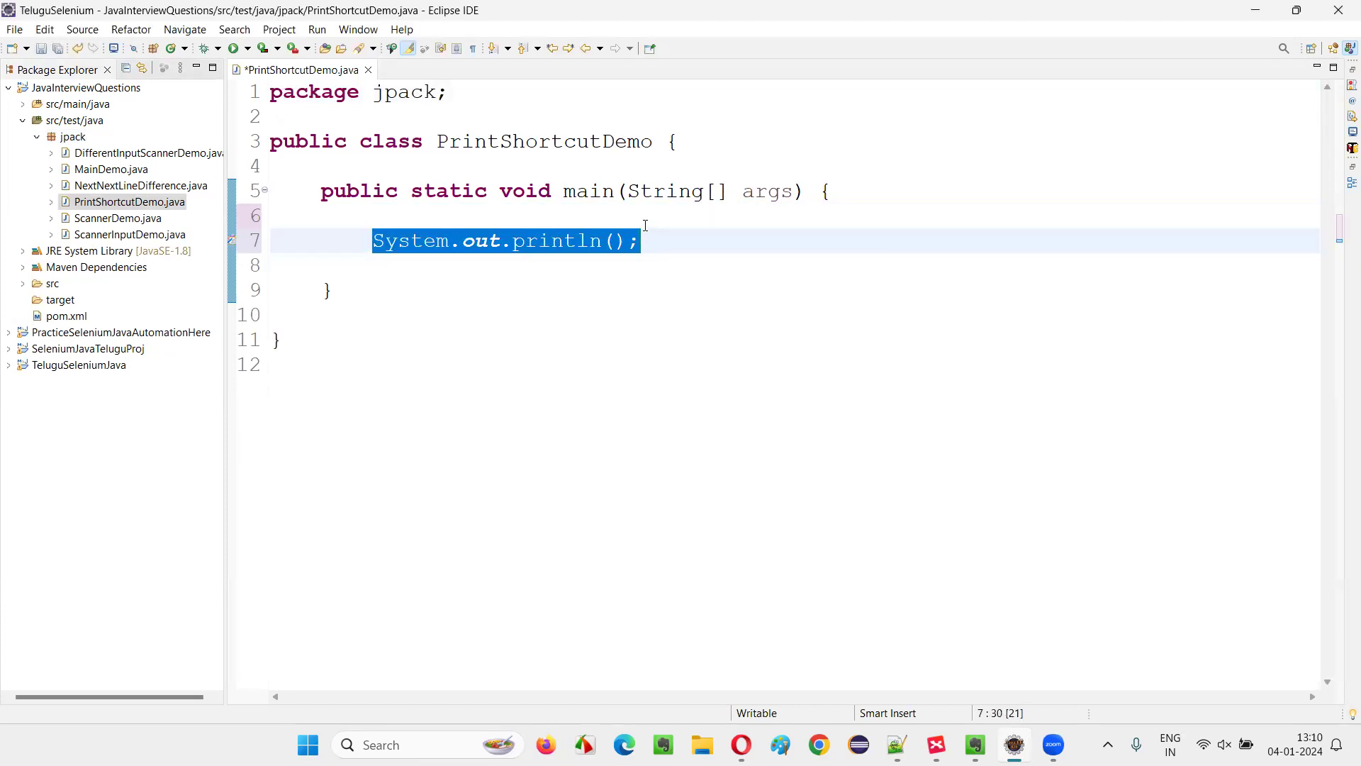
Delete the print statement and regenerate it twice by expanding syso with Ctrl+Space
key("BackSpace")
type("Sy")
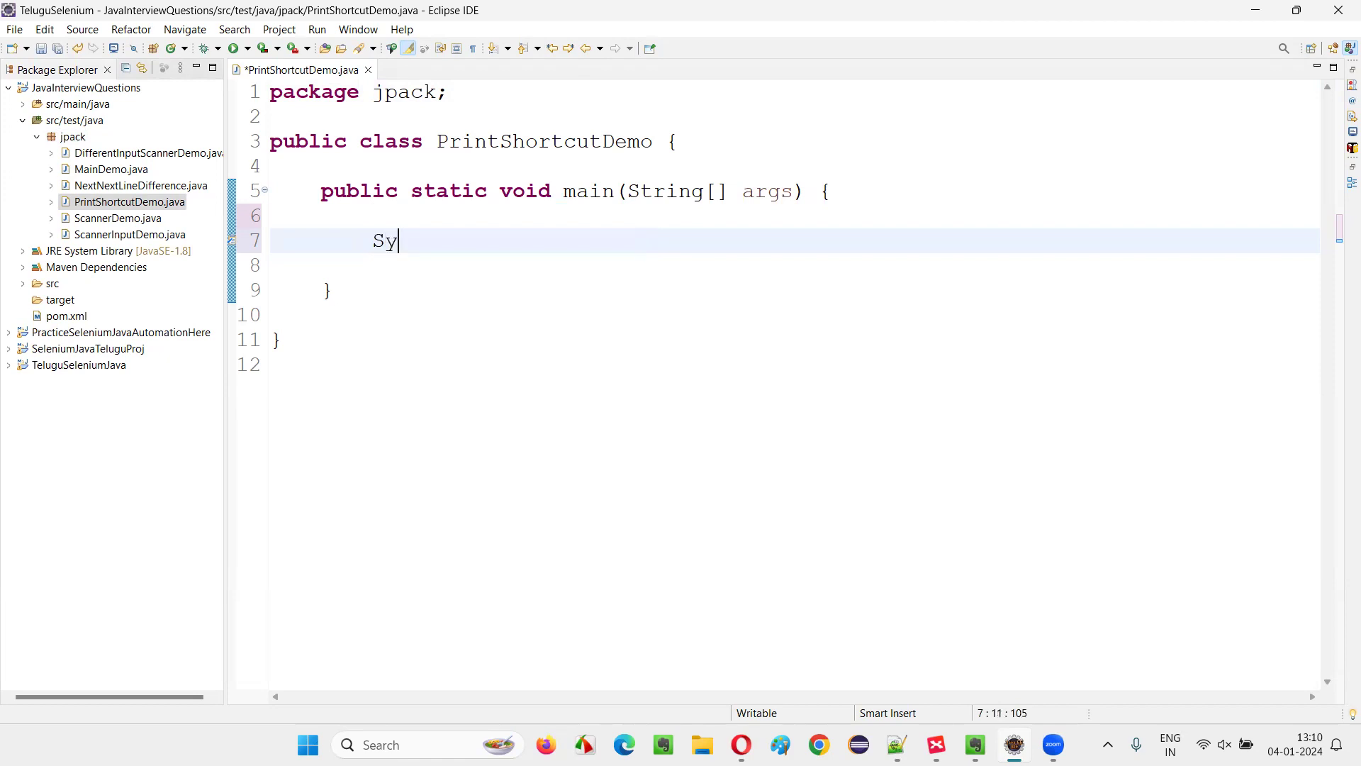
type("so")
key("ctrl+space")
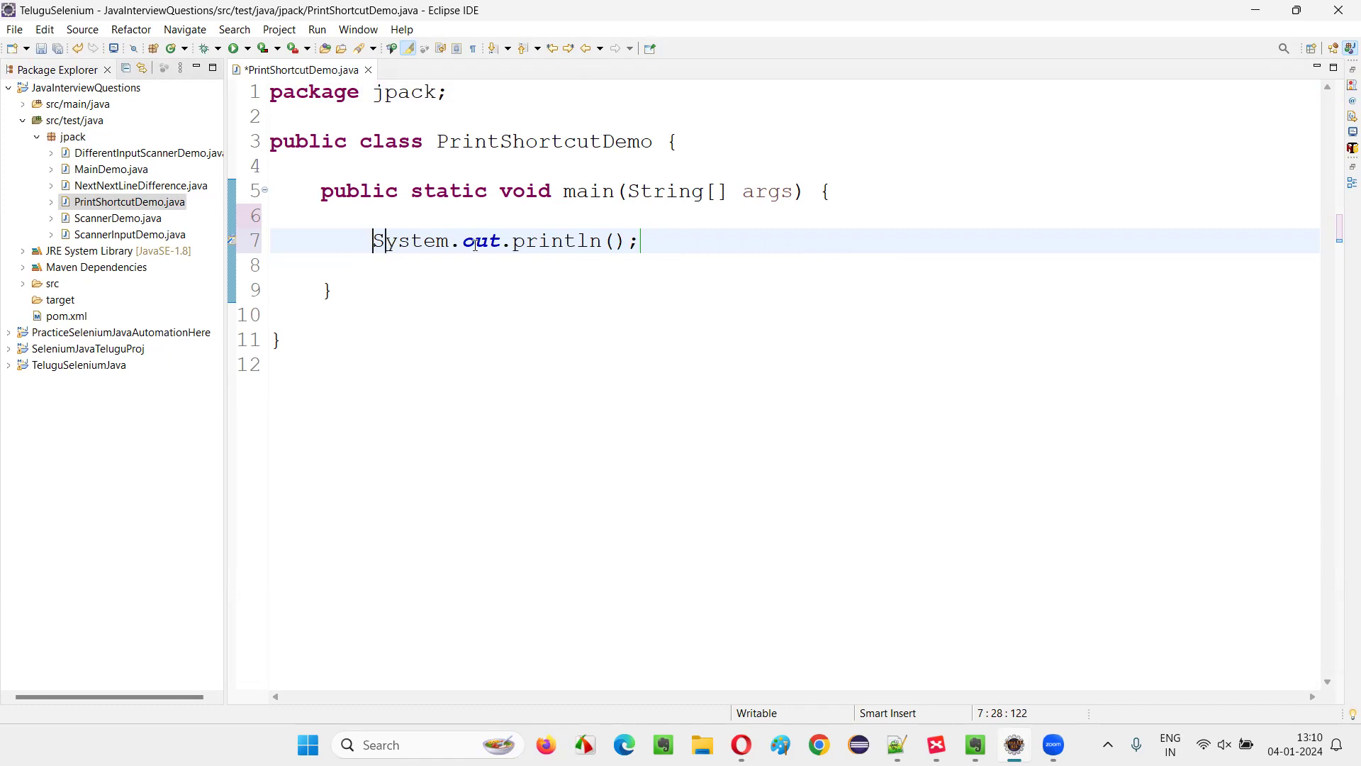
left_click_drag(375, 241, 641, 248)
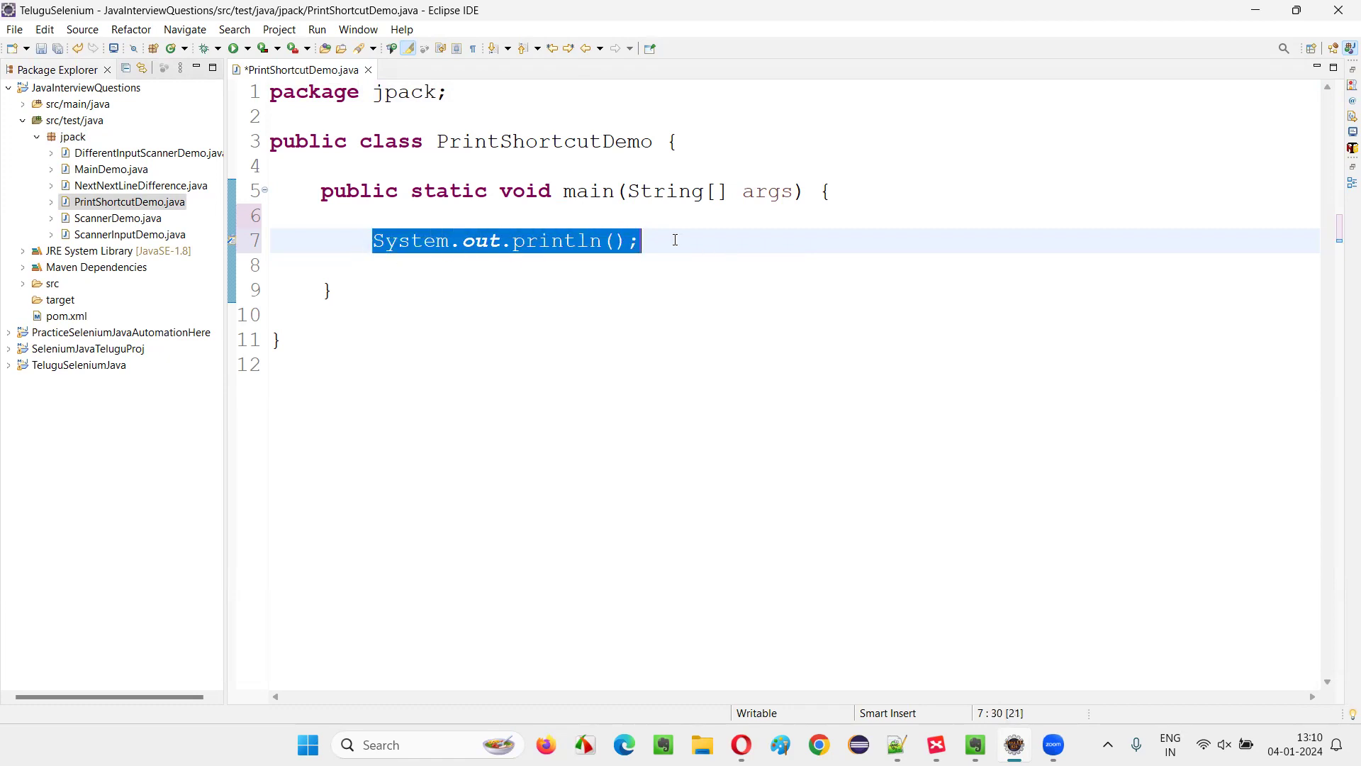
type("Syso")
key("ctrl+space")
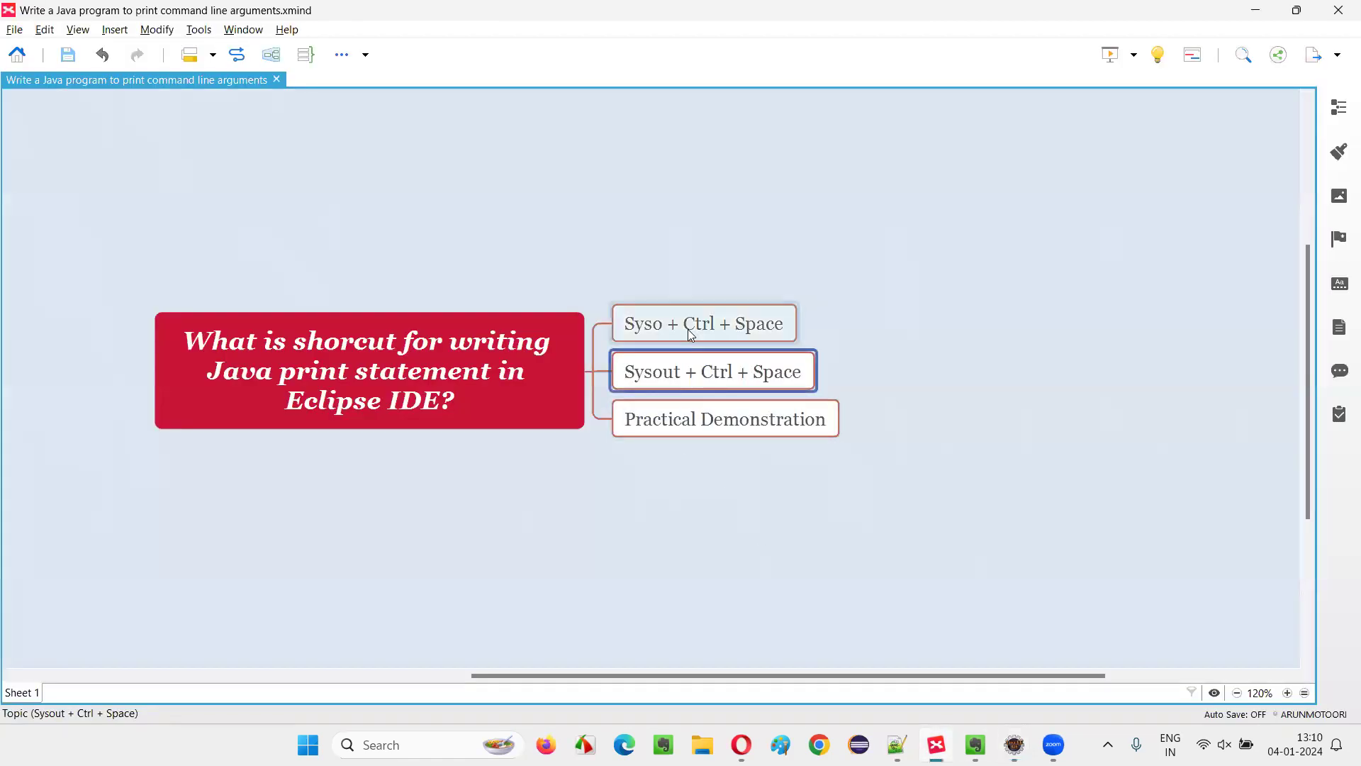
Check the Syso and Sysout topics in XMind, then return to the Java code
left_click(686, 330)
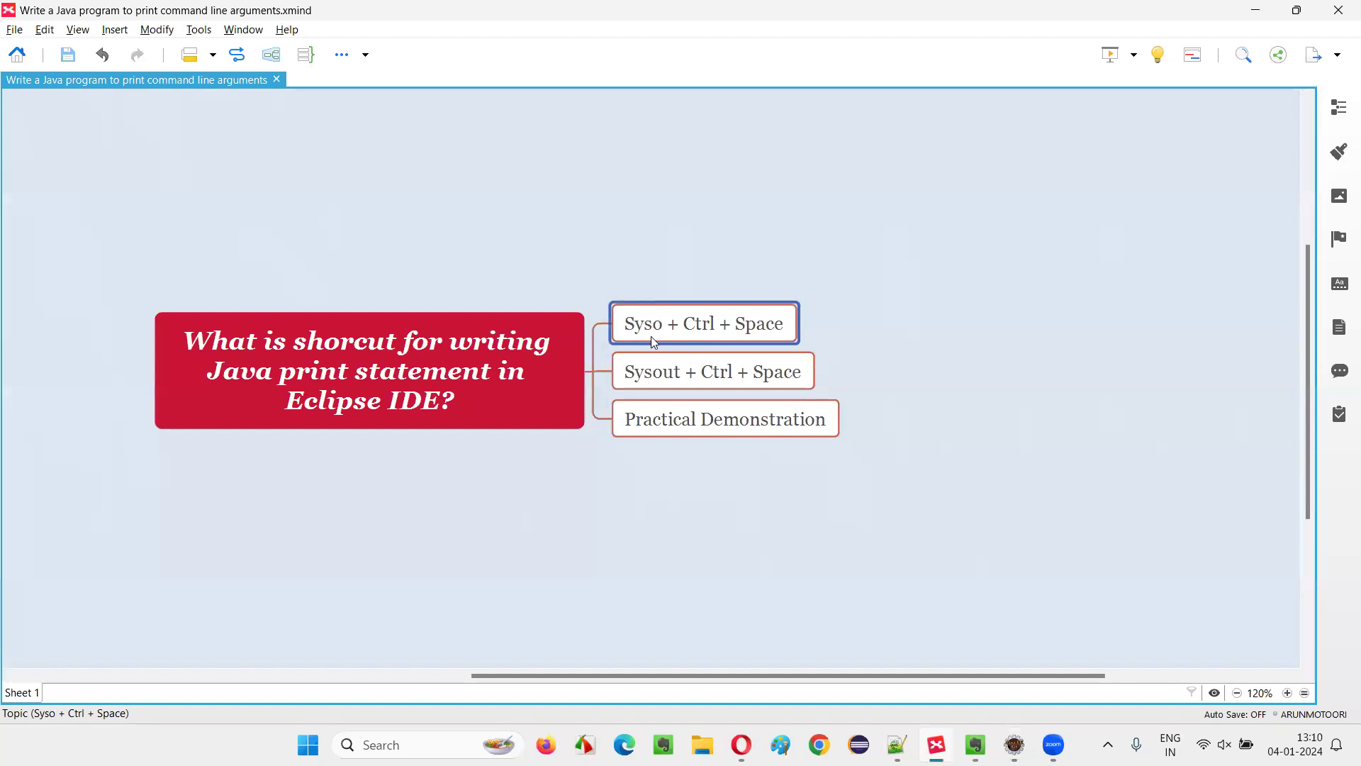
left_click(651, 379)
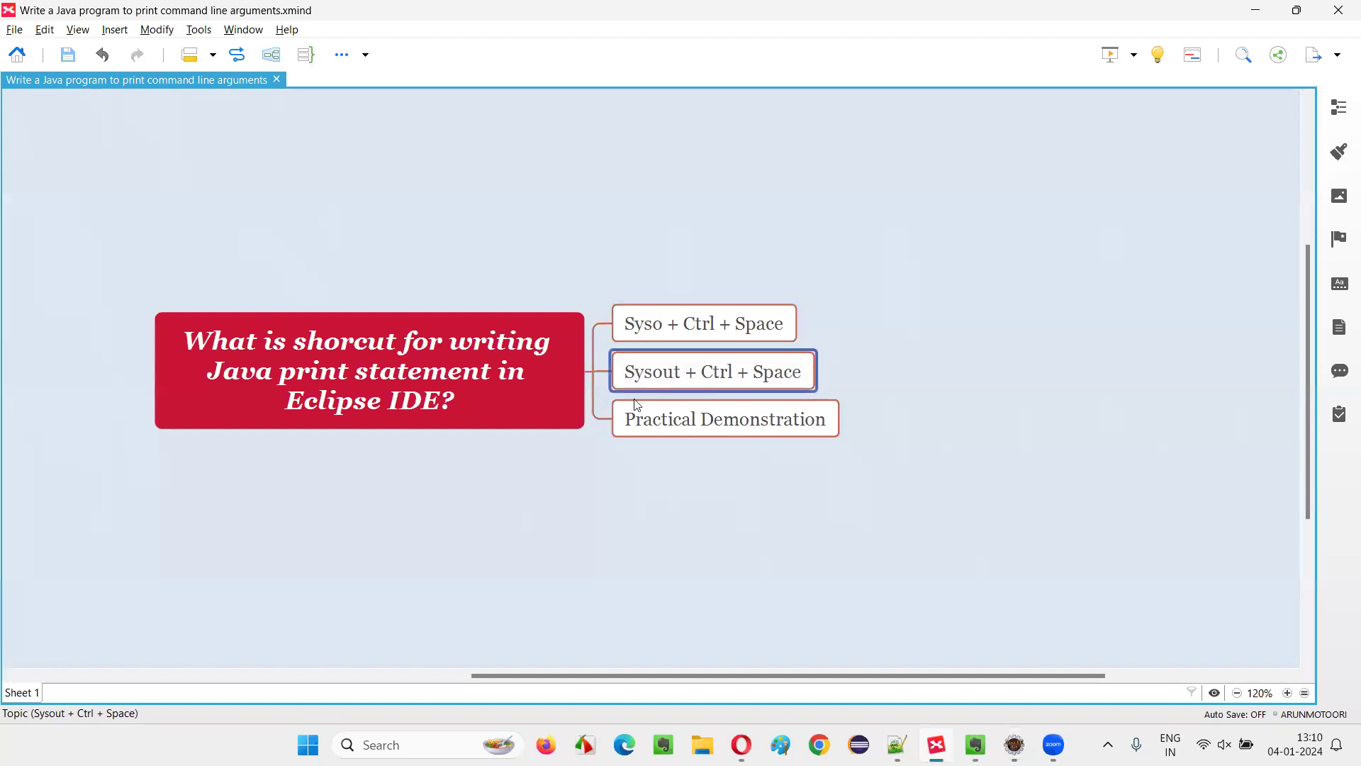
key("alt+Tab")
Replace line 7 by expanding typed sysout into System.out.println();
left_click_drag(615, 241, 368, 241)
type("S")
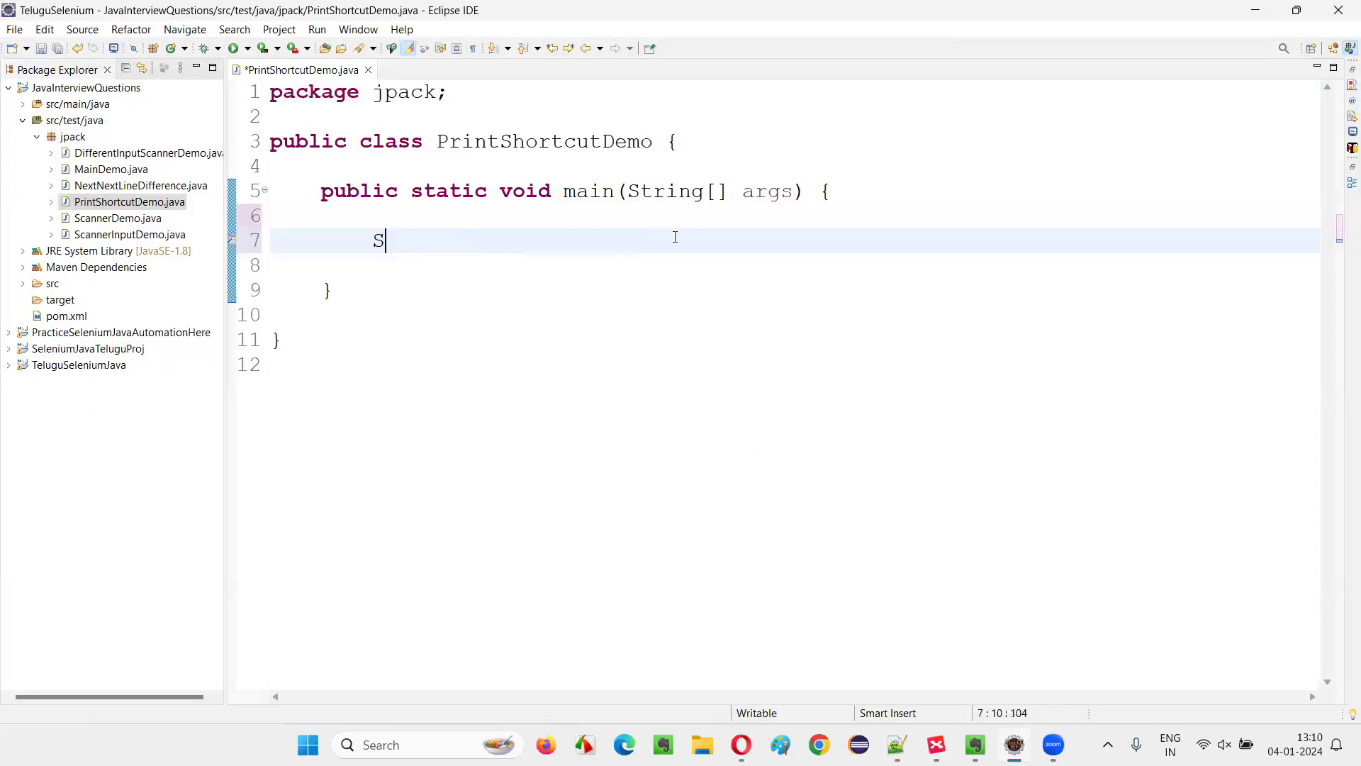
type("ysout")
key("ctrl+space")
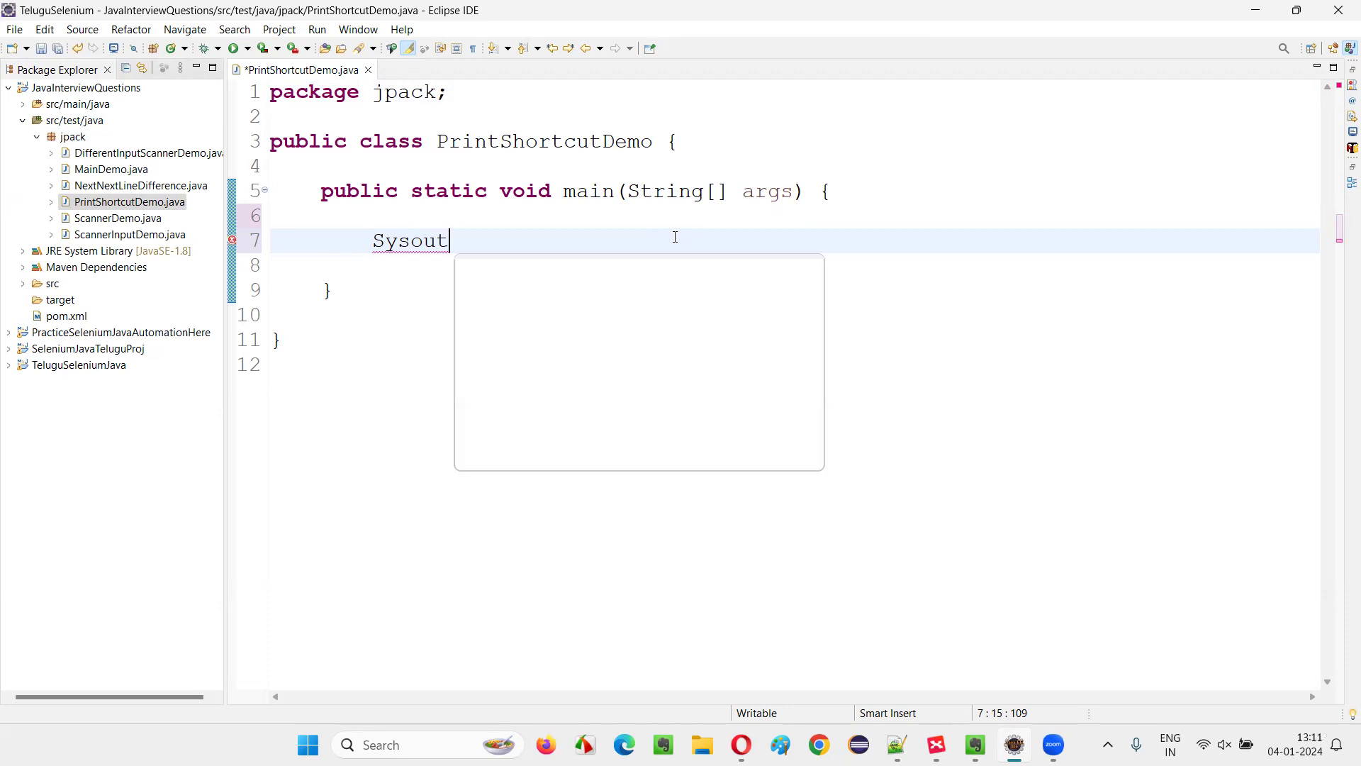
key("Return")
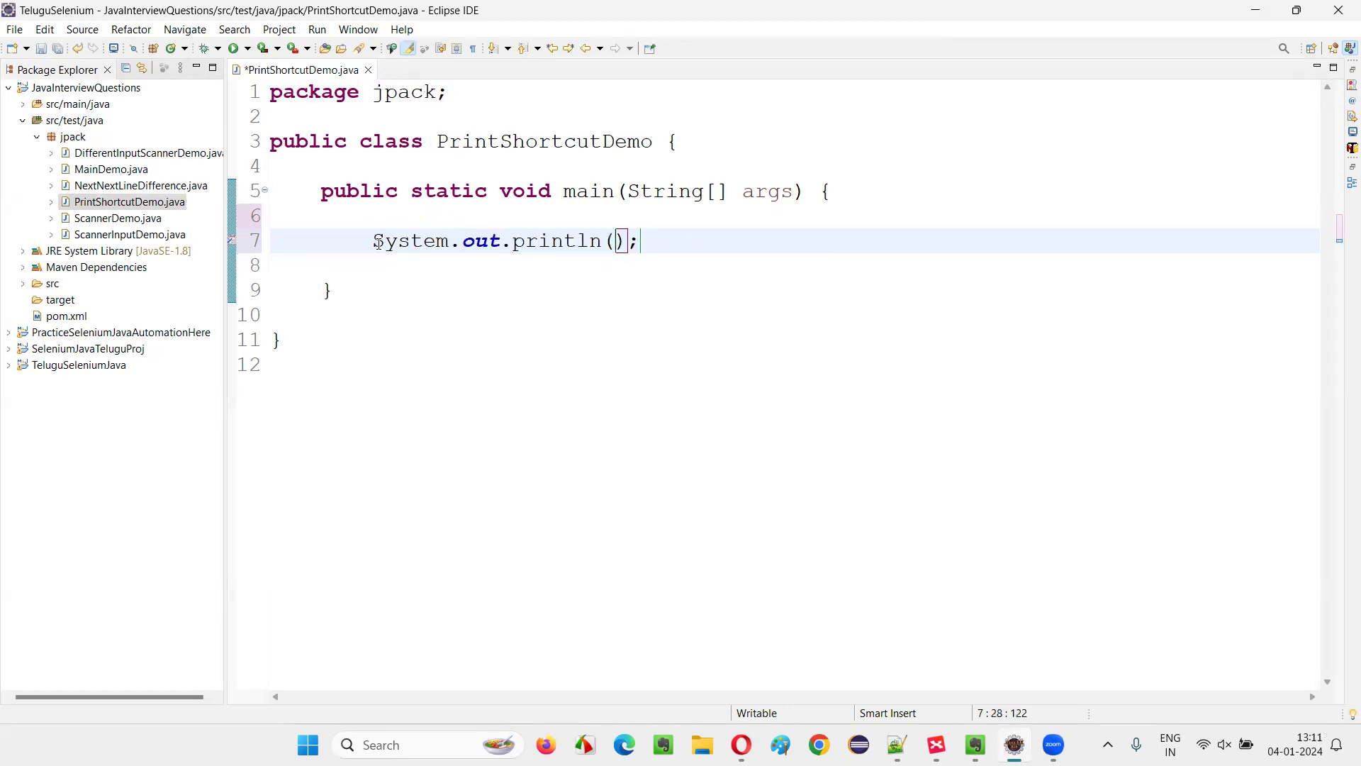
Regenerate the statement with syso, then sysout again, and select the finished line 7
mouse_move(378, 243)
left_mouse_down()
mouse_move(320, 215)
mouse_move(644, 243)
left_mouse_up()
type("Sys")
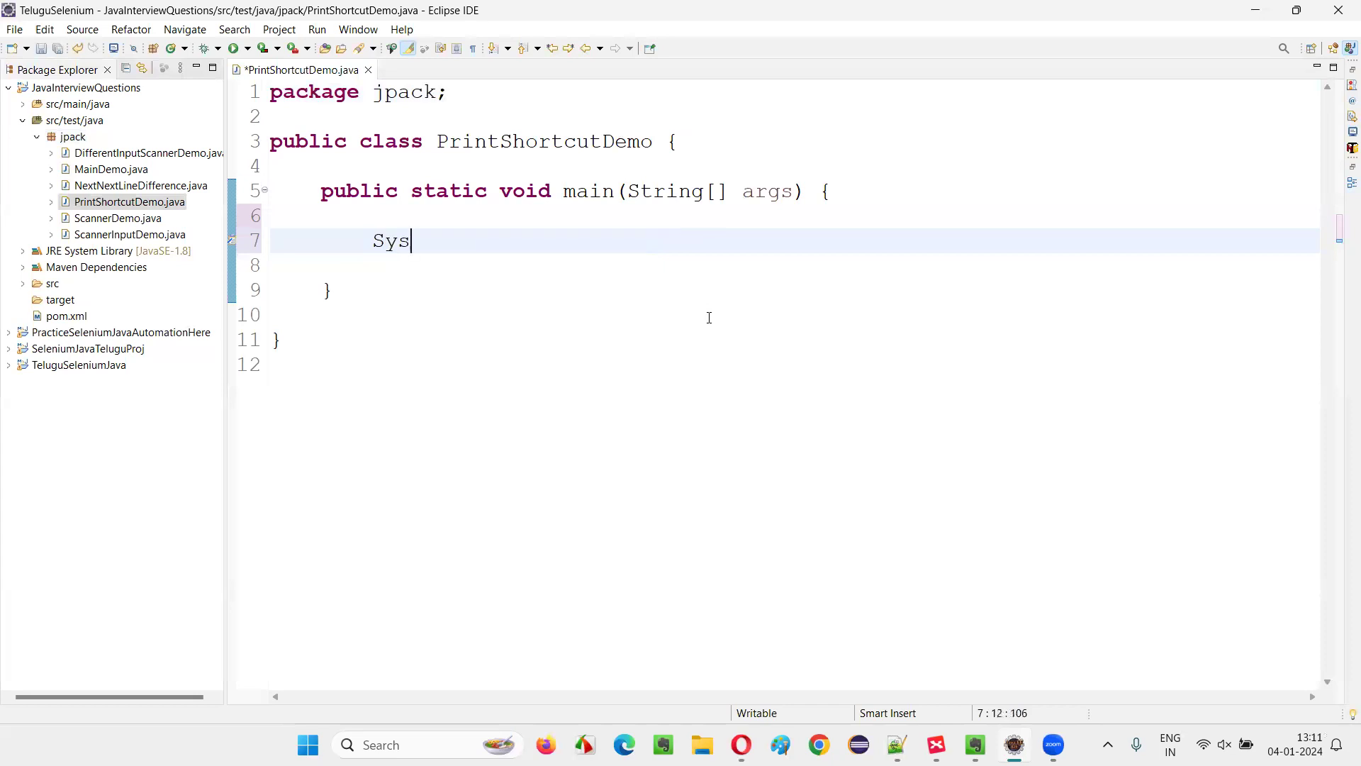
type("o")
key("ctrl+space")
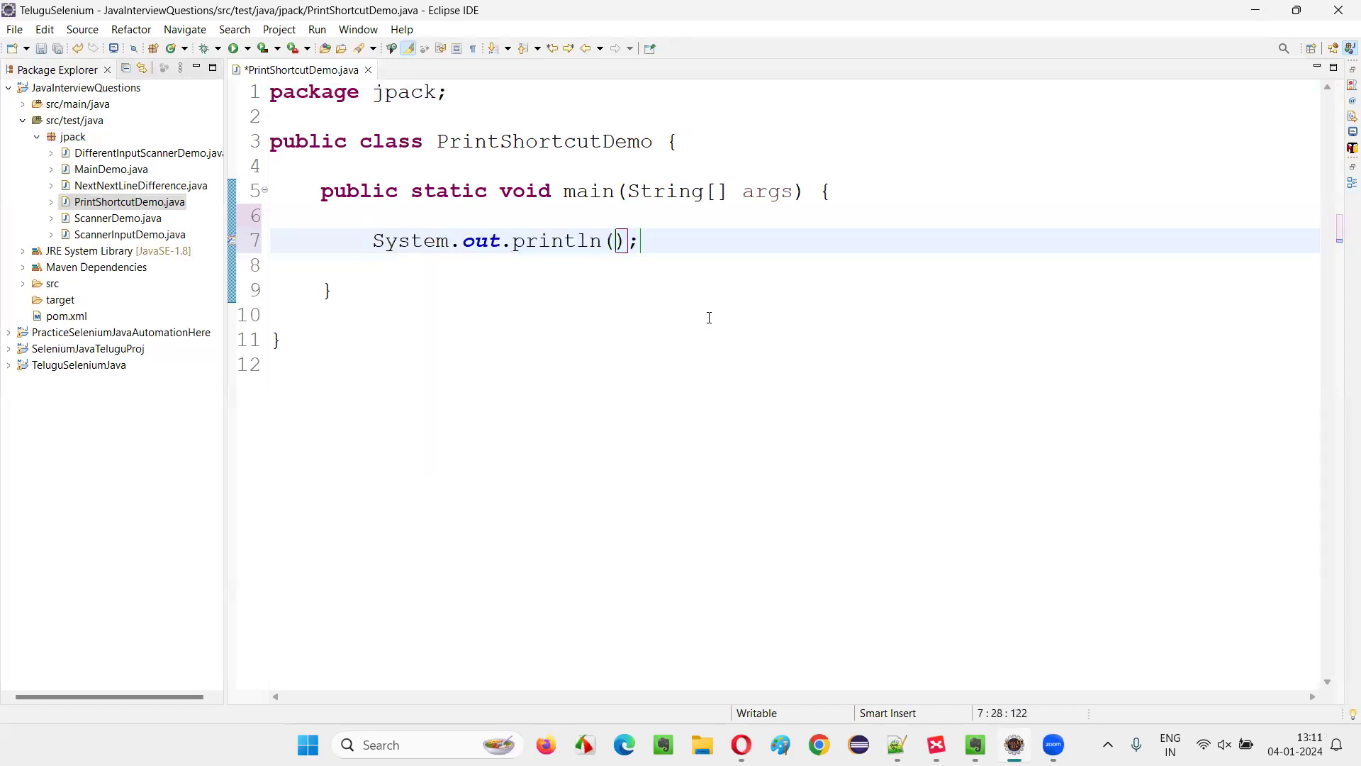
key("BackSpace")
key("BackSpace")
key("BackSpace")
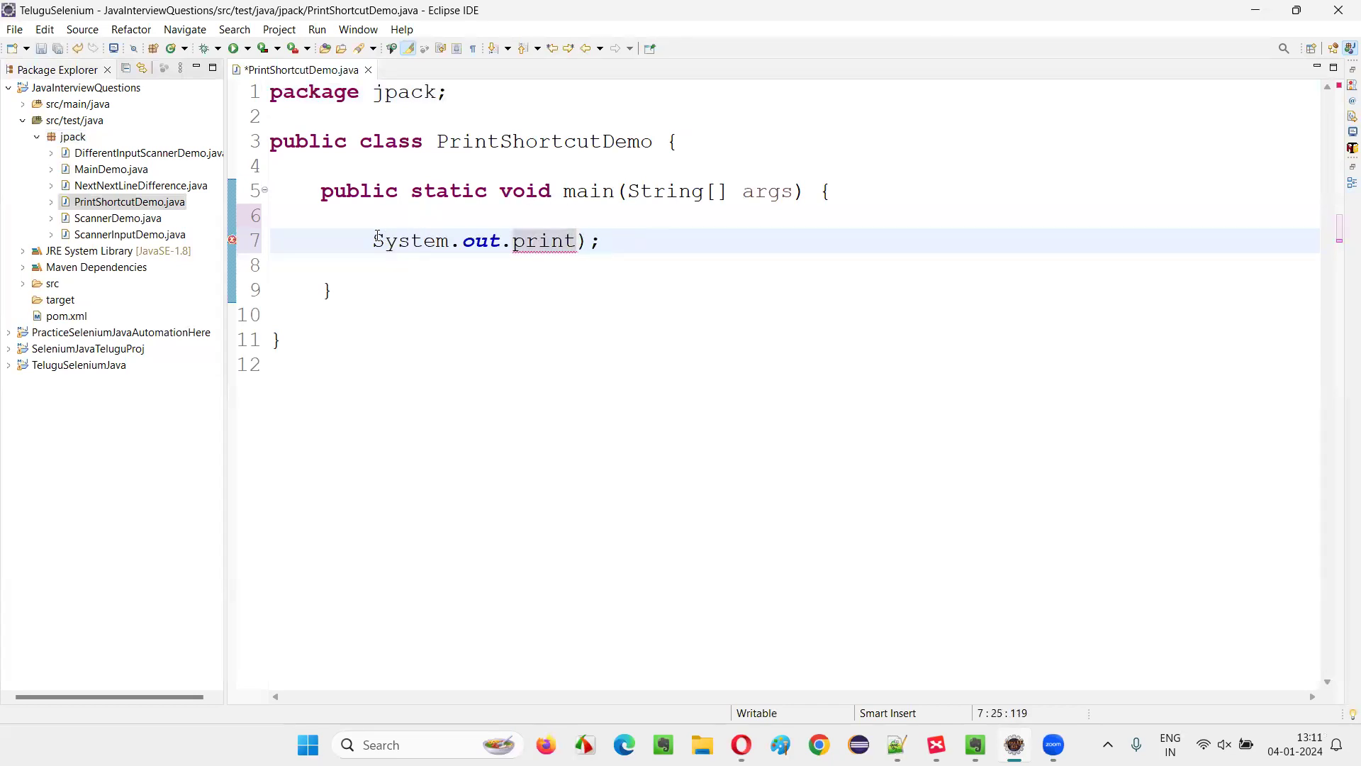
mouse_move(377, 239)
left_mouse_down()
mouse_move(320, 216)
mouse_move(615, 241)
left_mouse_up()
type("Sysout")
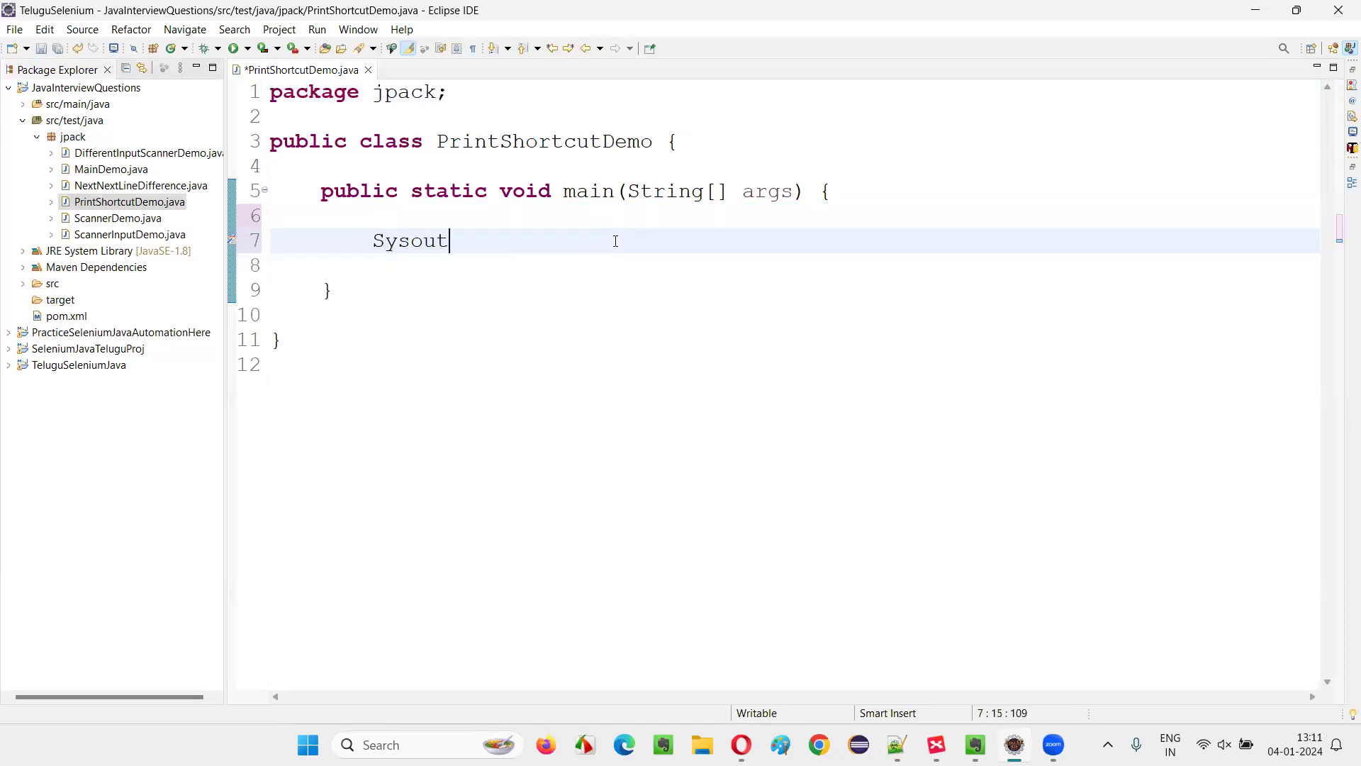
key("ctrl+space")
left_click(891, 610)
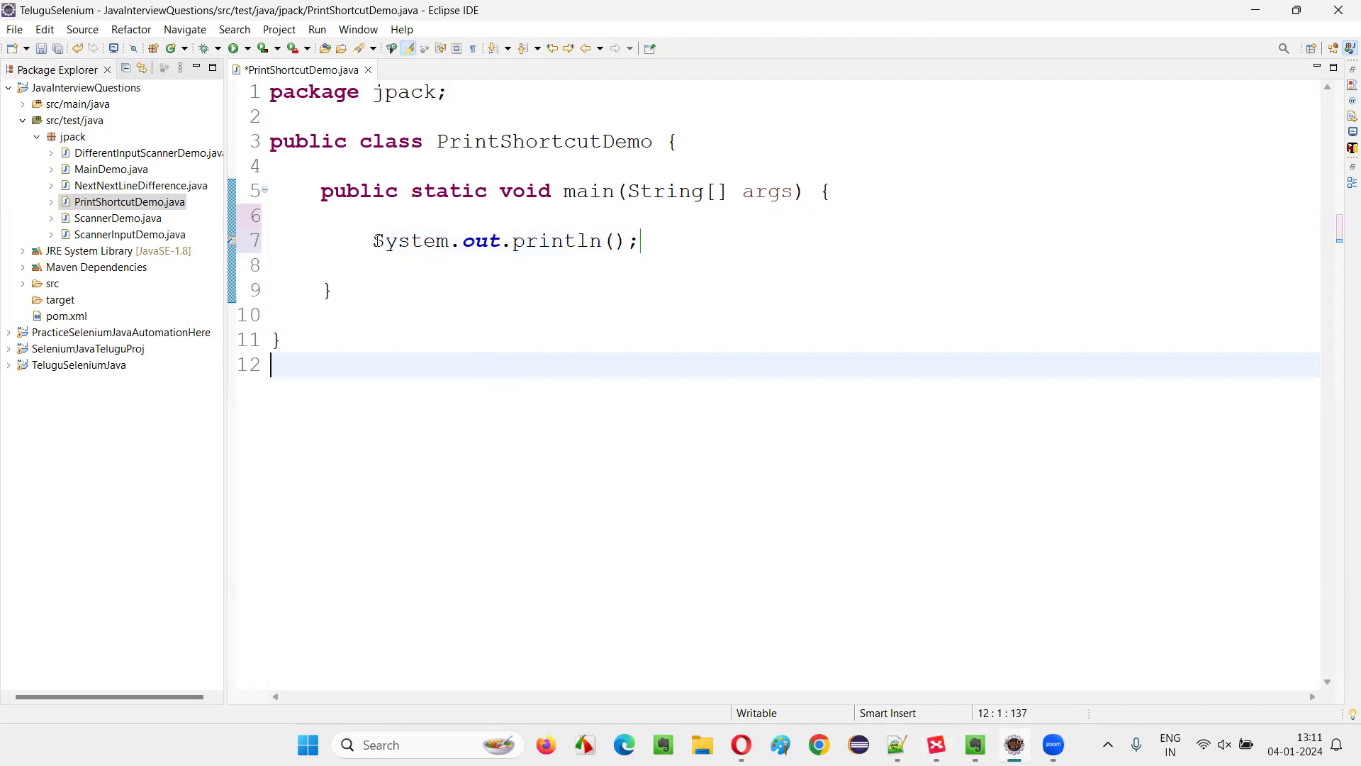
left_click_drag(378, 240, 641, 241)
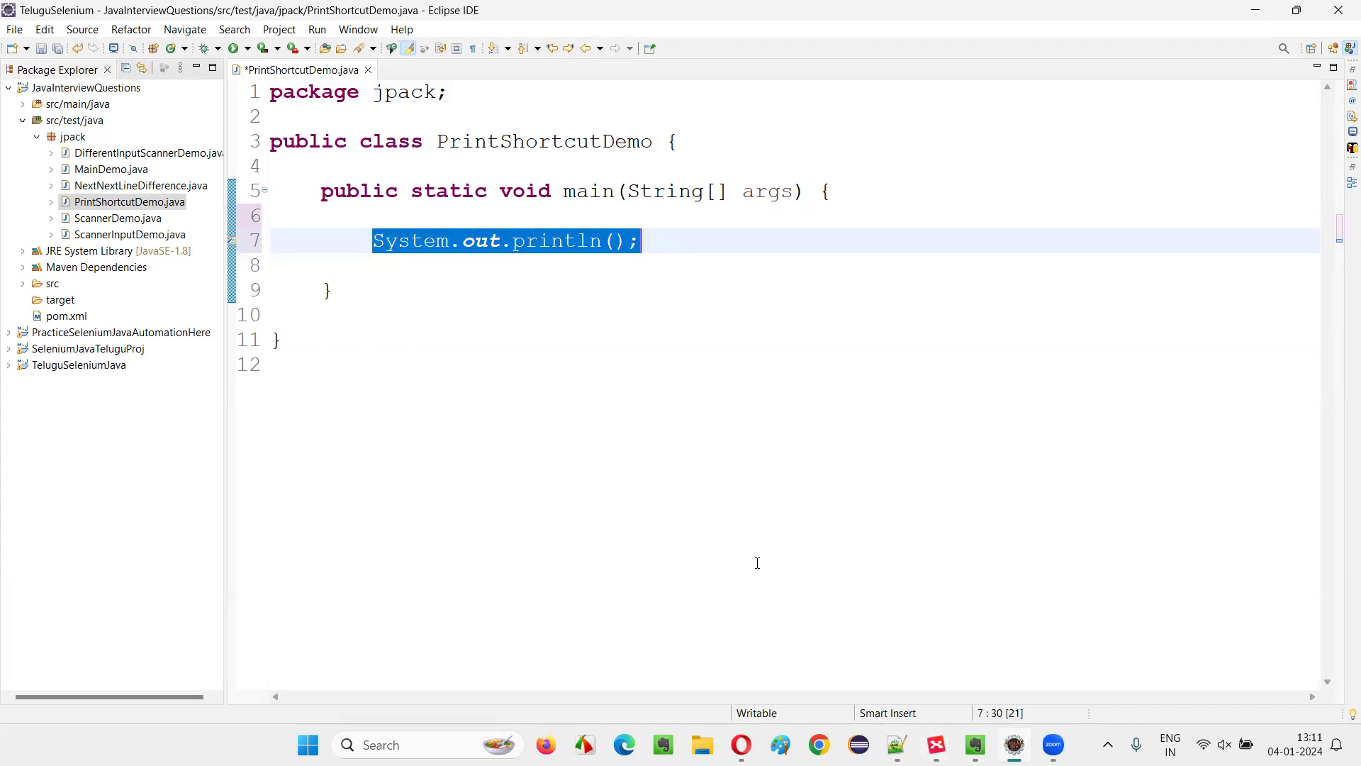
Revisit the central question, Syso + Ctrl + Space and Sysout + Ctrl + Space topics
key("alt+Tab")
left_click(460, 379)
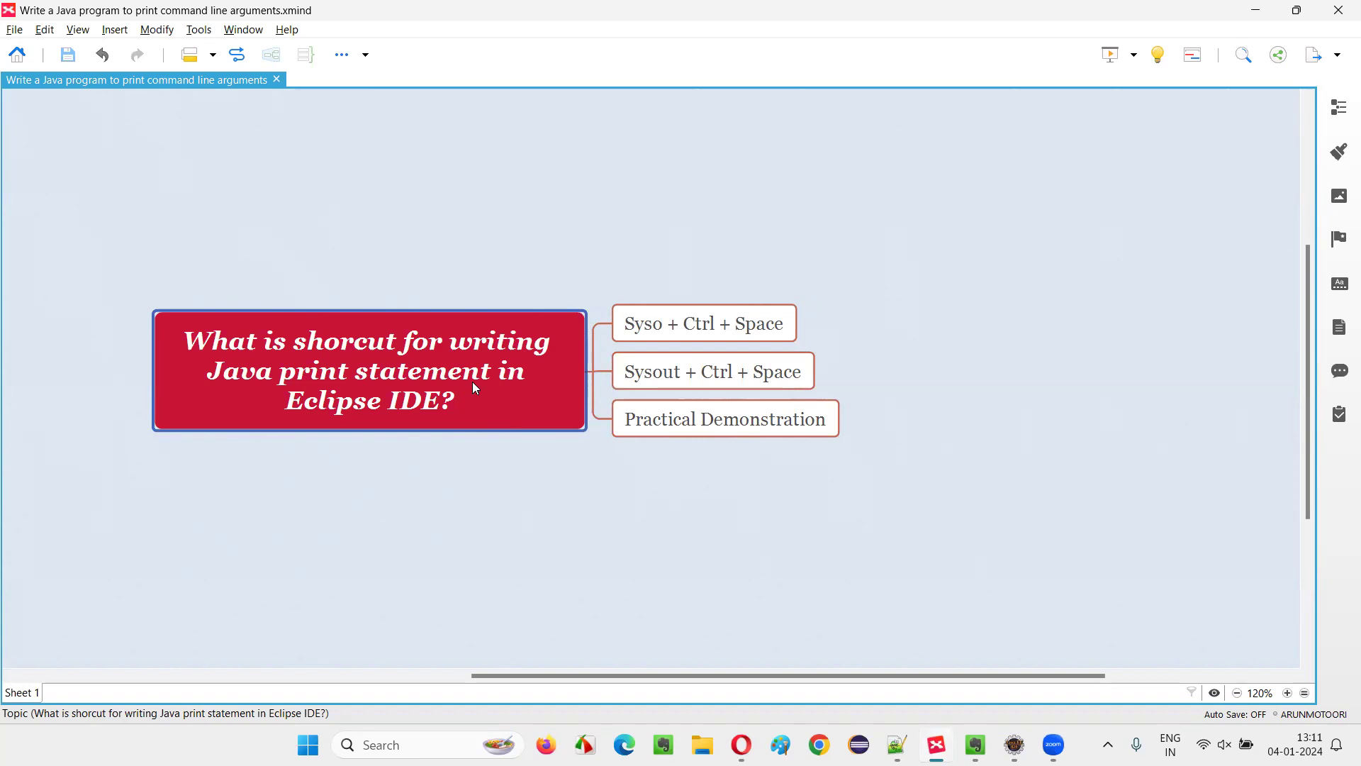
left_click(635, 336)
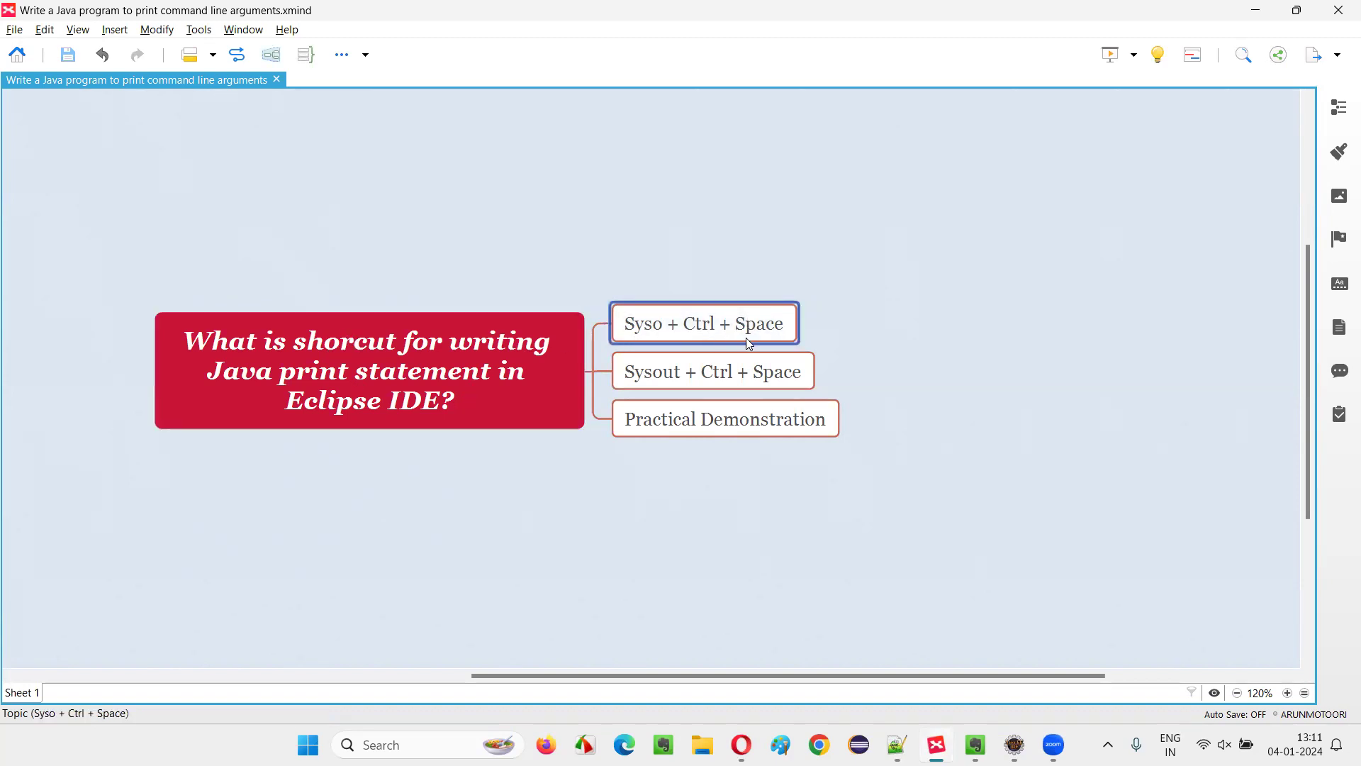
left_click(668, 383)
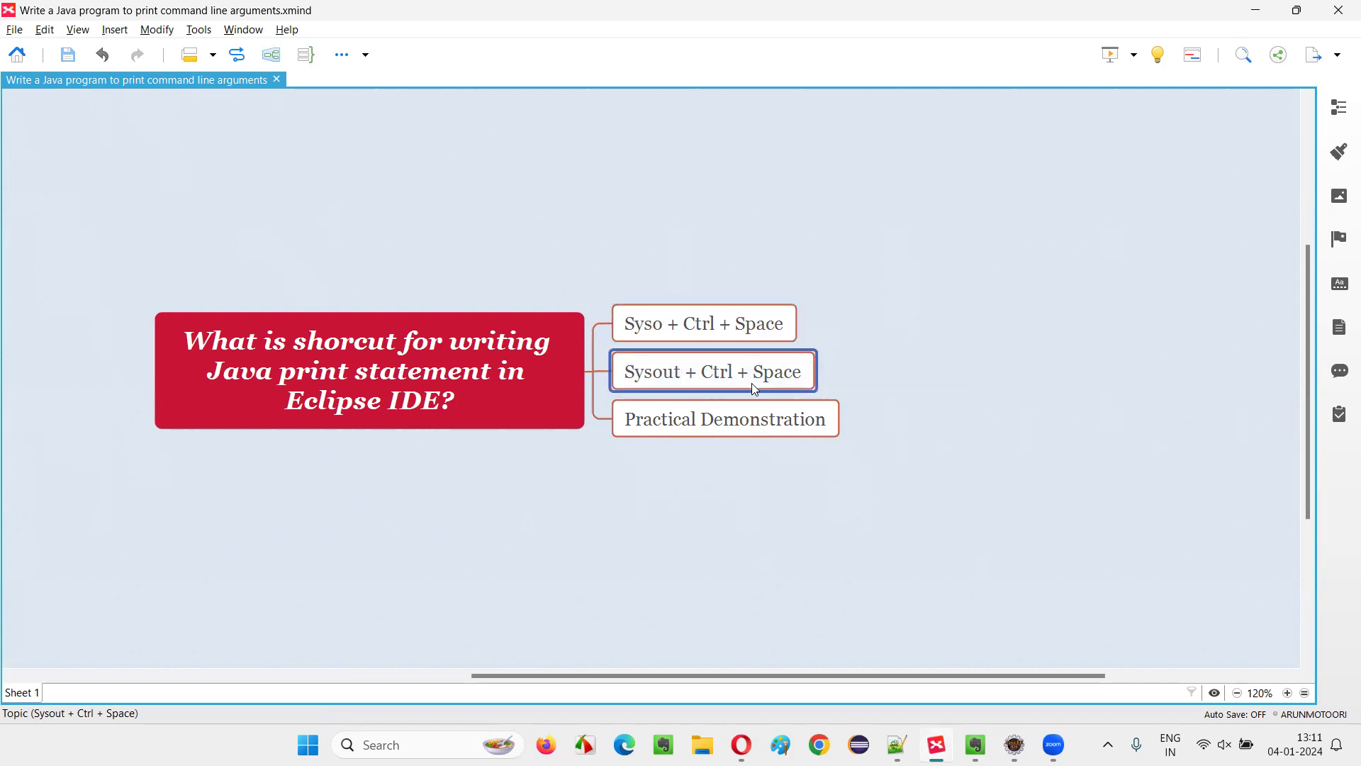
left_click(394, 396)
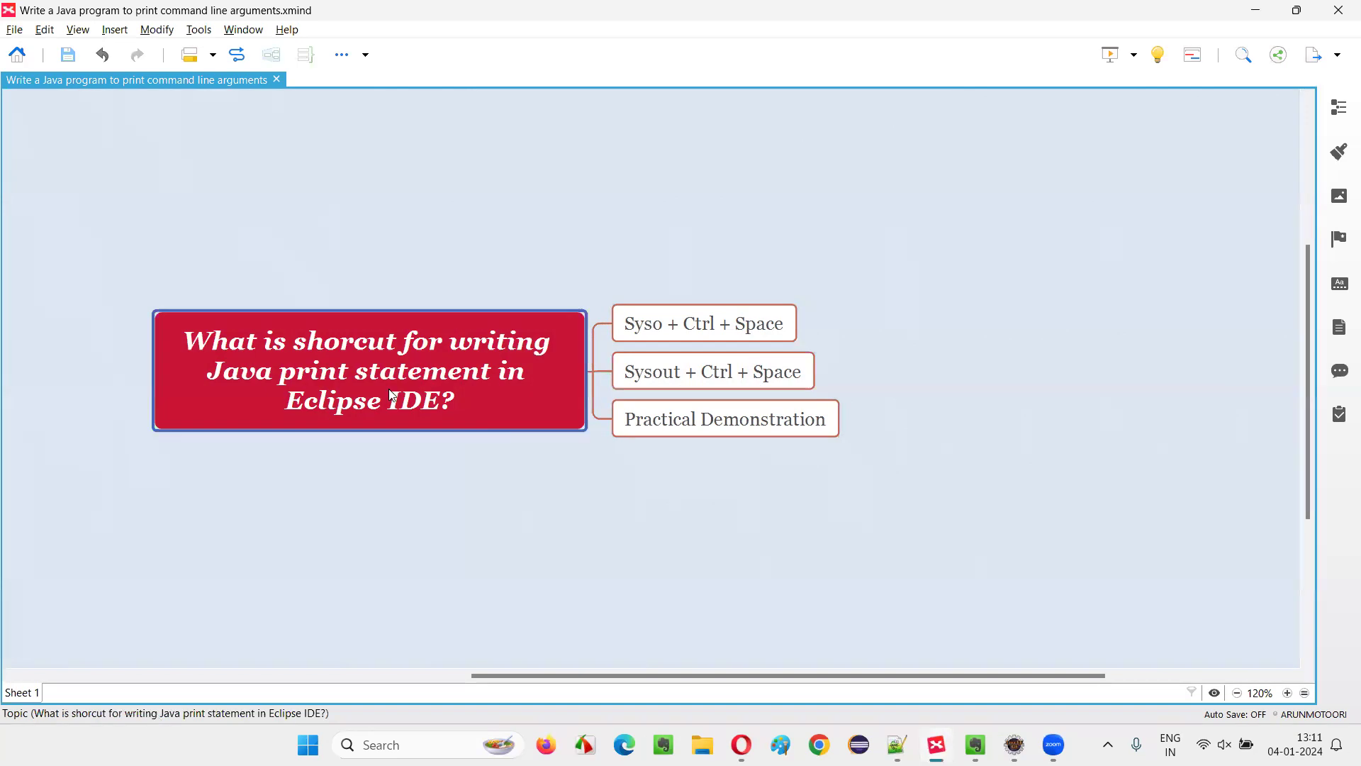
left_click(703, 425)
left_click(468, 414)
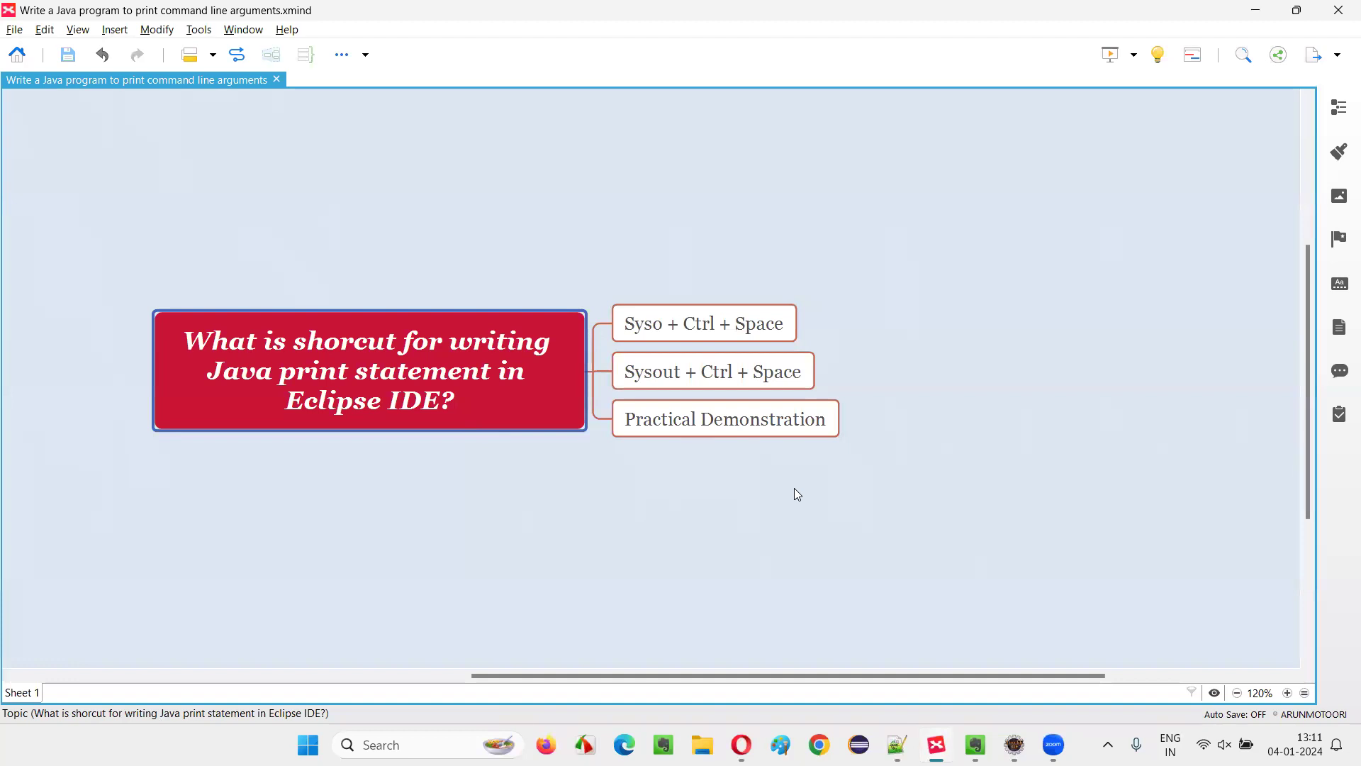